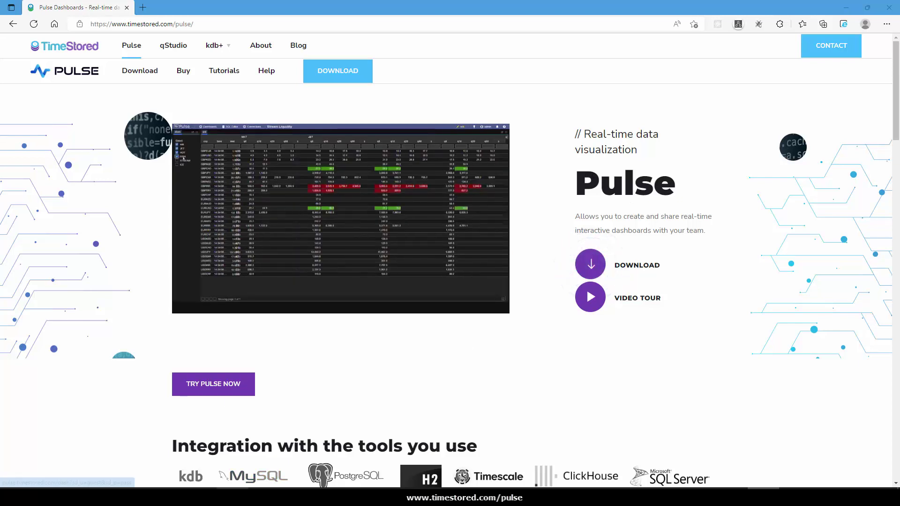
Bring up File Explorer on the C:\Temp\pulse-demo\pulse folder.
key(alt+Tab)
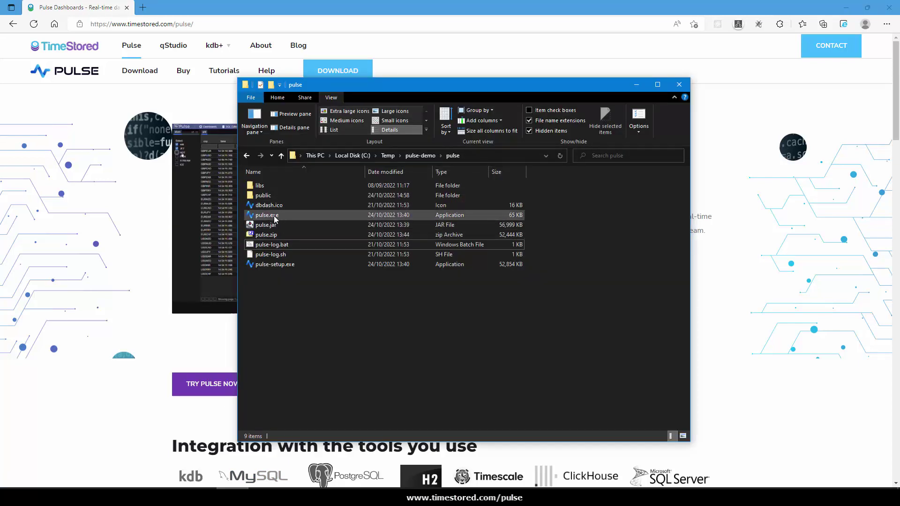
Launch pulse.exe from the pulse folder to start the Pulse server.
double_click(274, 216)
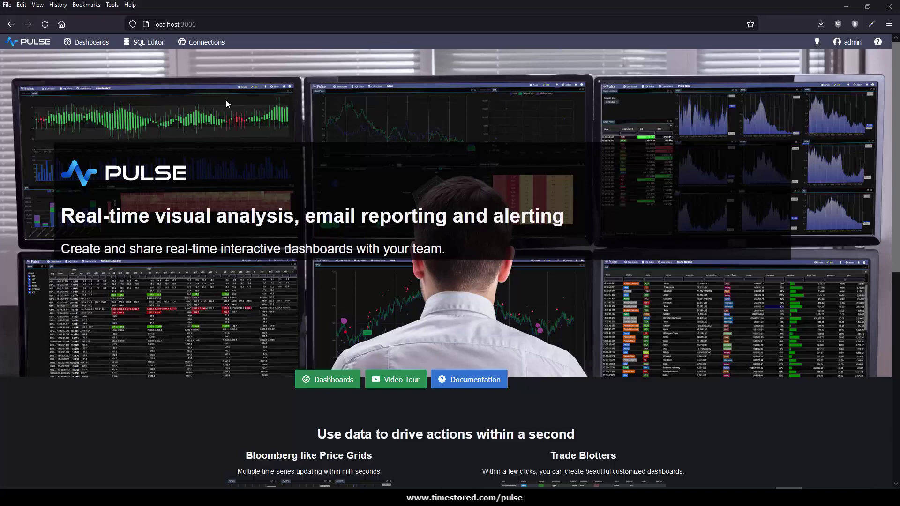
Start a new Postgres data connection on port 5432.
click(199, 42)
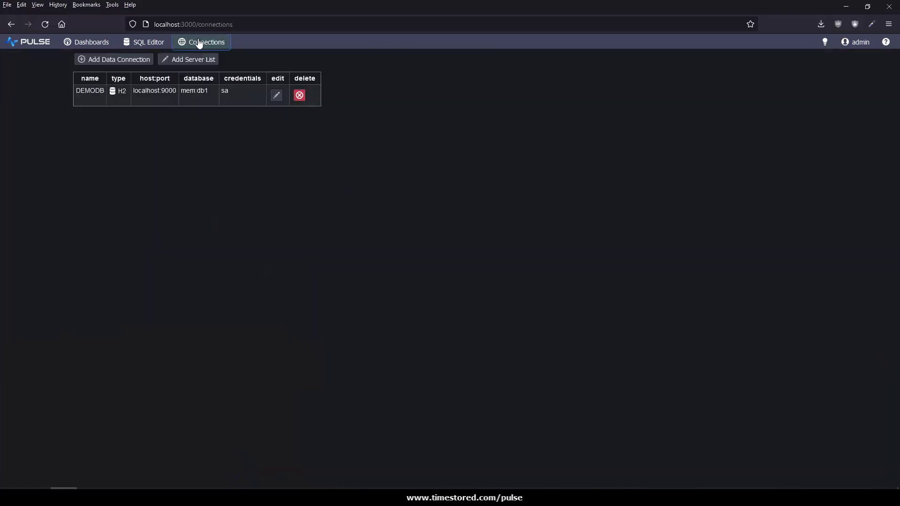
click(131, 64)
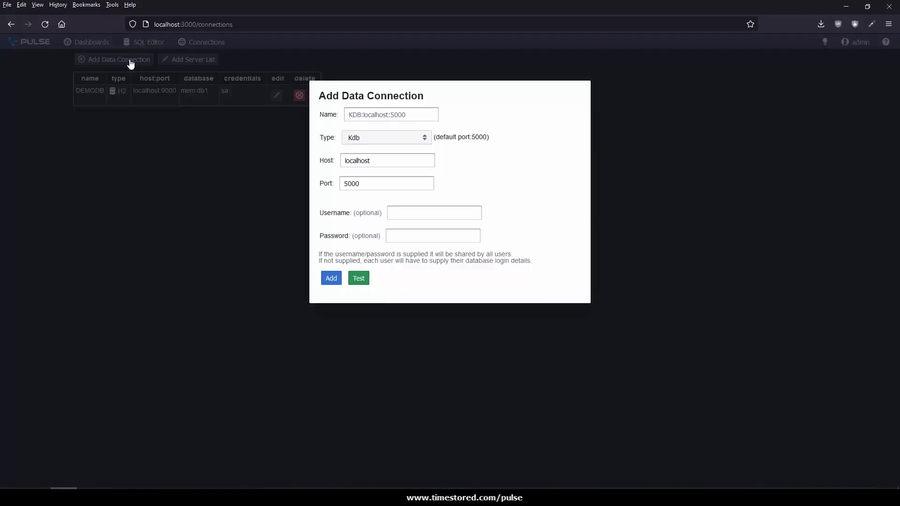
click(394, 138)
click(383, 176)
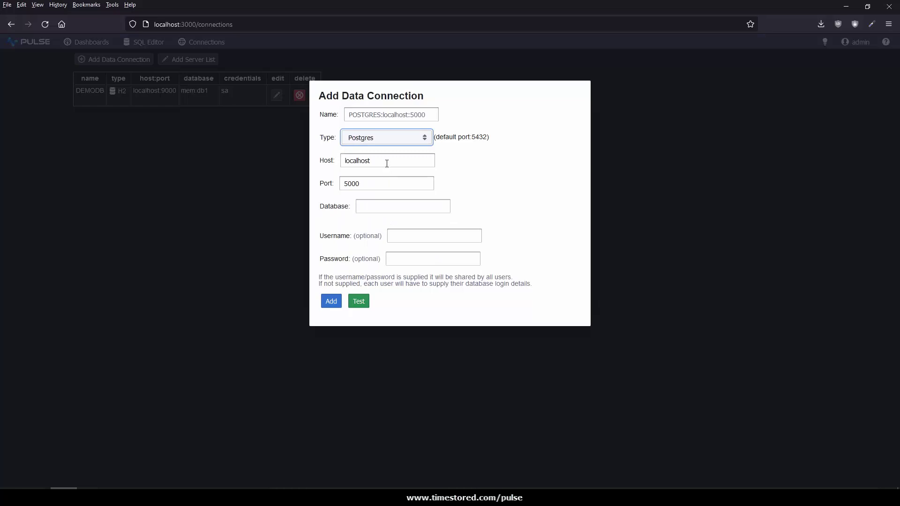
drag(376, 188, 273, 183)
text(5432)
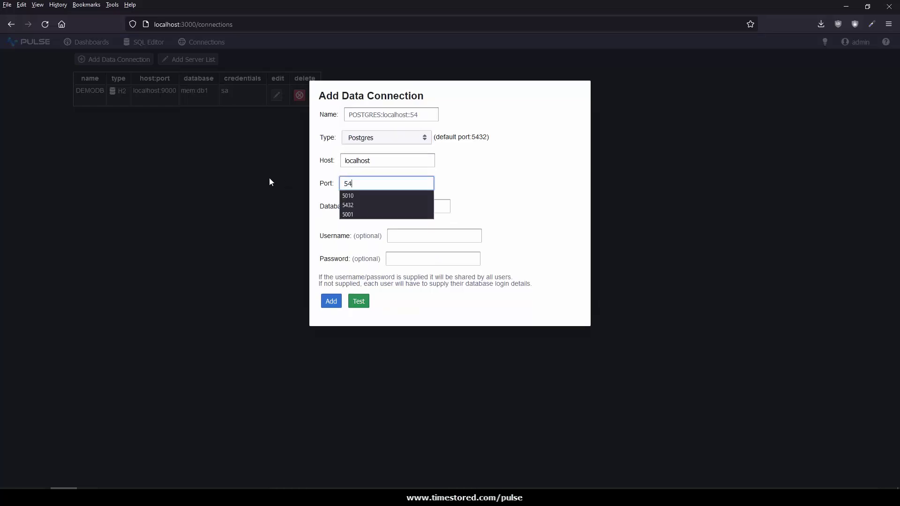
Set database stockdb, enter the username and password, test the connection and add it.
click(386, 208)
text(stockdb)
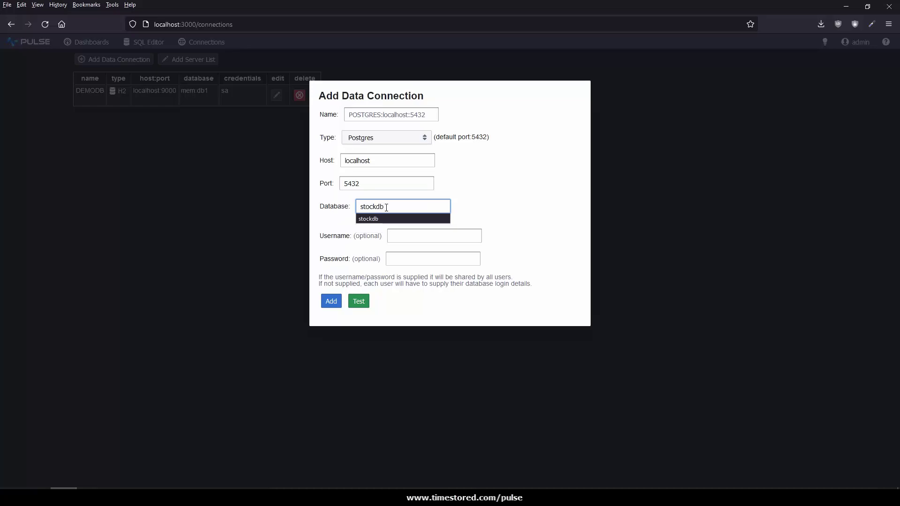
key(Tab)
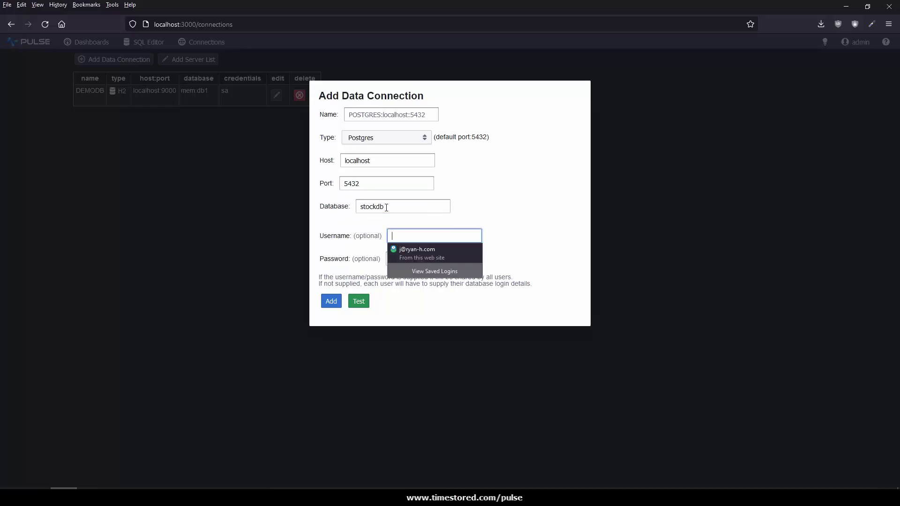
text(postgres)
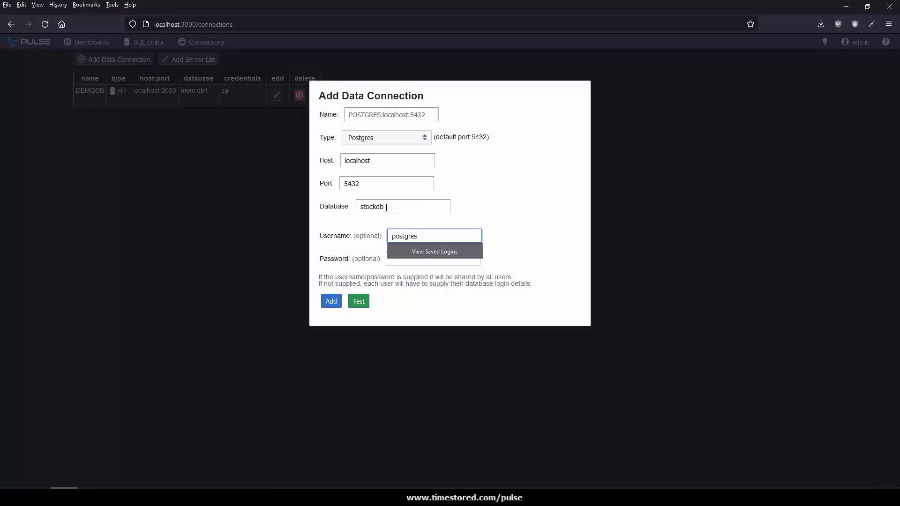
key(Tab)
text(pwd)
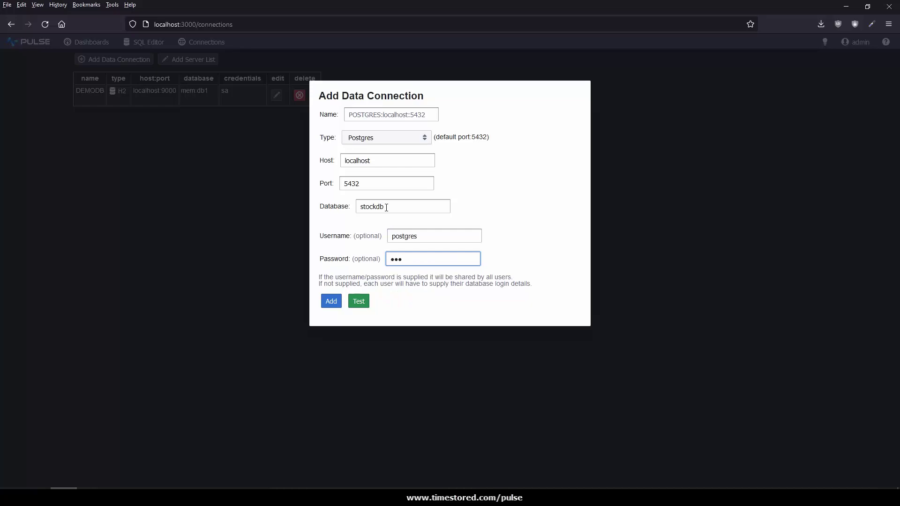
text(12345)
click(361, 301)
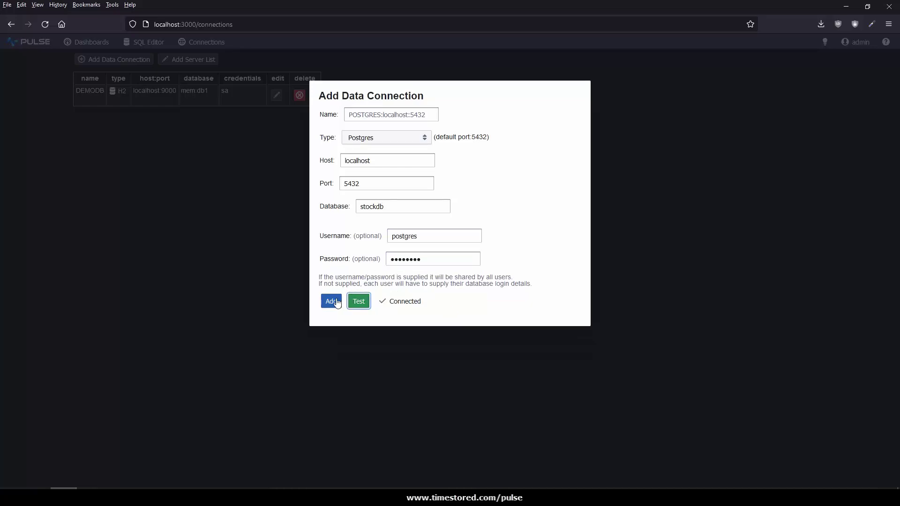
click(335, 302)
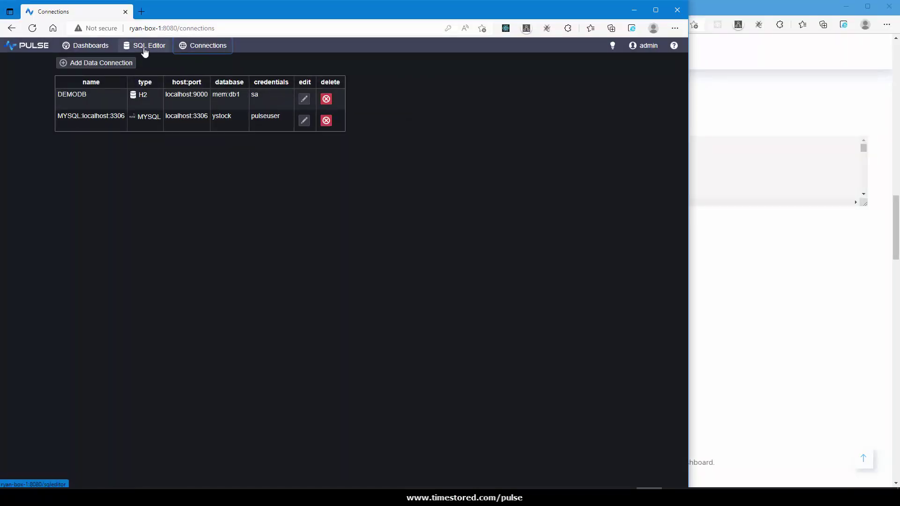
Run the tutorial's table-loading SQL in the SQL Editor against MYSQL:localhost:3306.
click(143, 46)
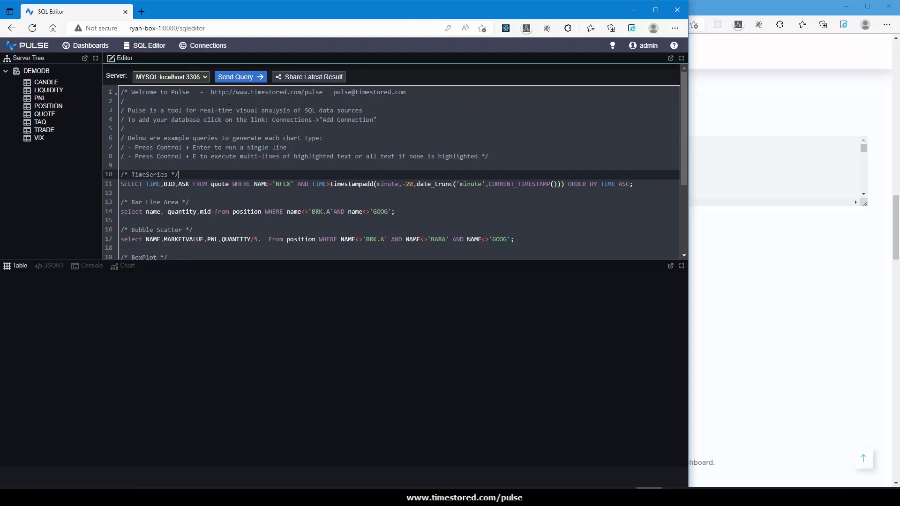
click(785, 135)
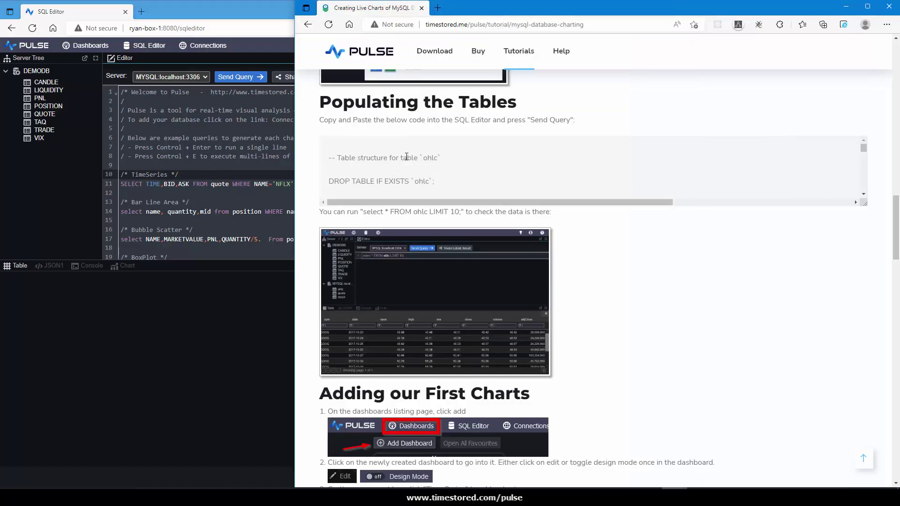
drag(370, 174, 484, 170)
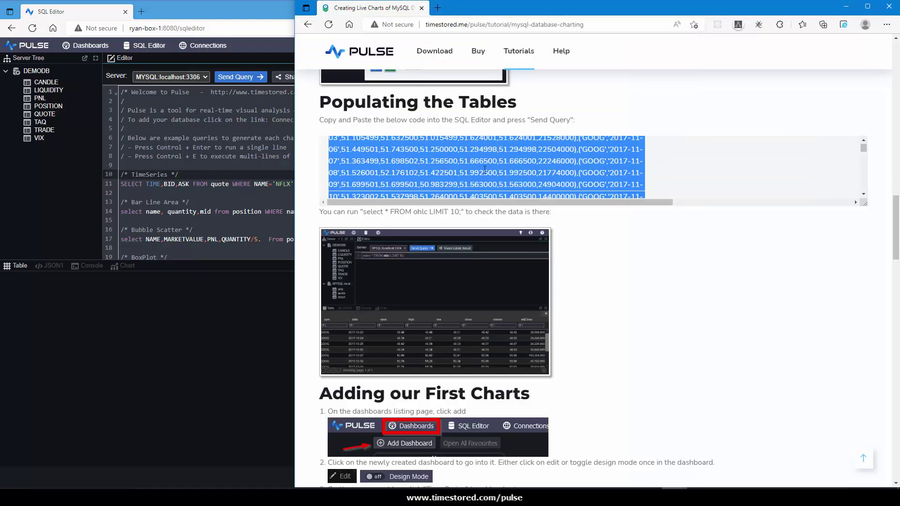
key(ctrl+c)
key(alt+Tab)
key(ctrl+v)
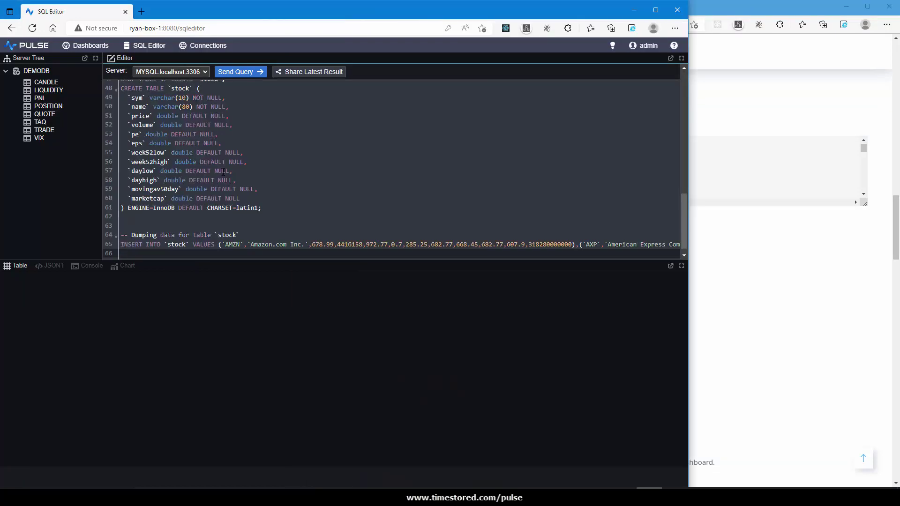
click(188, 71)
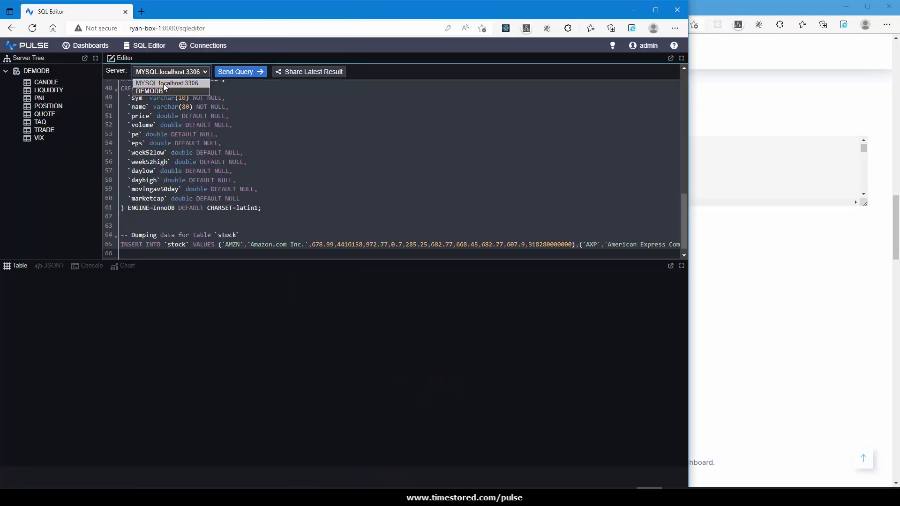
click(163, 84)
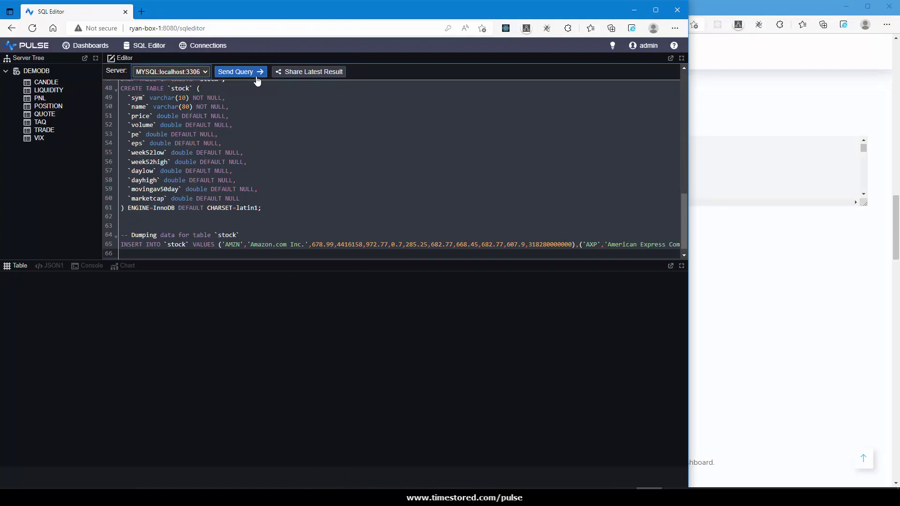
click(254, 74)
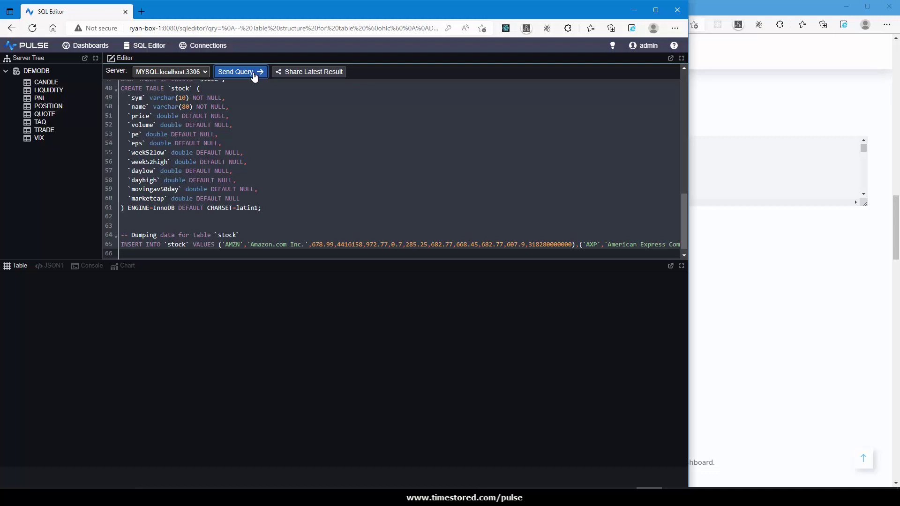
Replace the script with the tutorial's select * FROM ohlc LIMIT 10 query and run it.
click(732, 229)
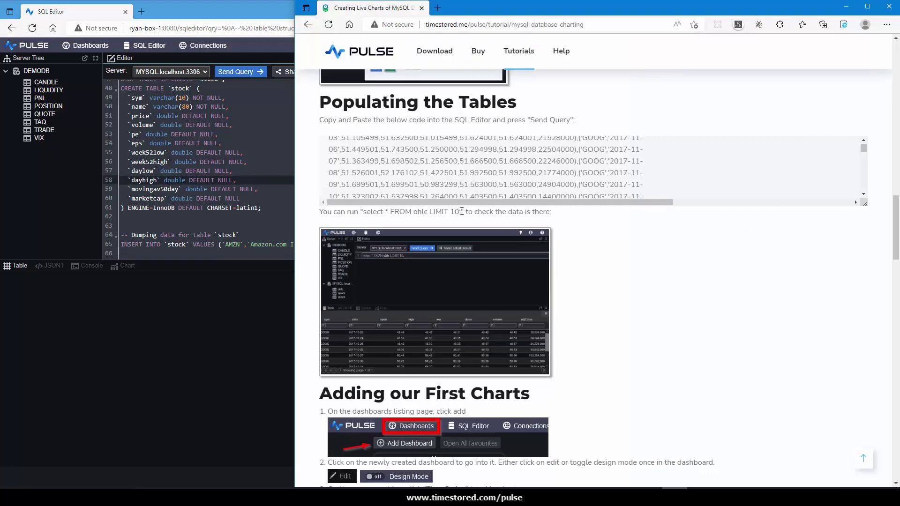
drag(462, 212, 364, 214)
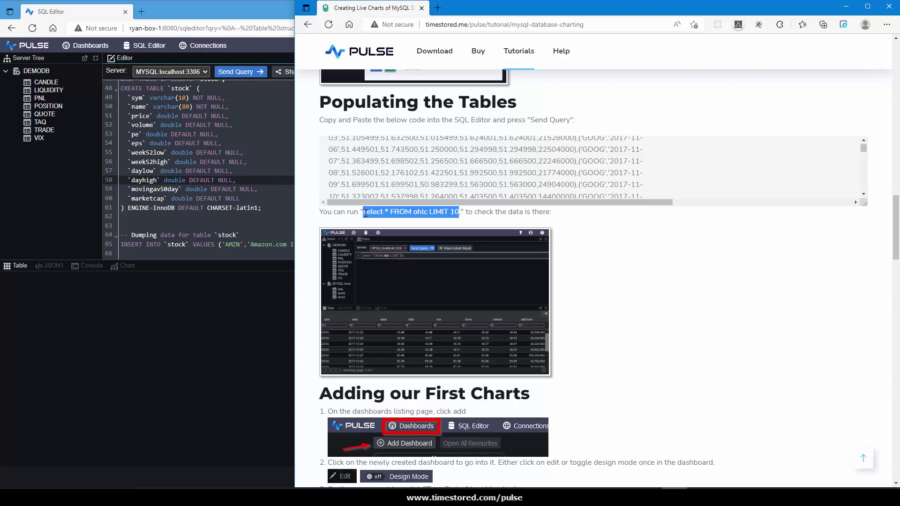
key(ctrl+c)
click(221, 161)
key(ctrl+a)
key(ctrl+v)
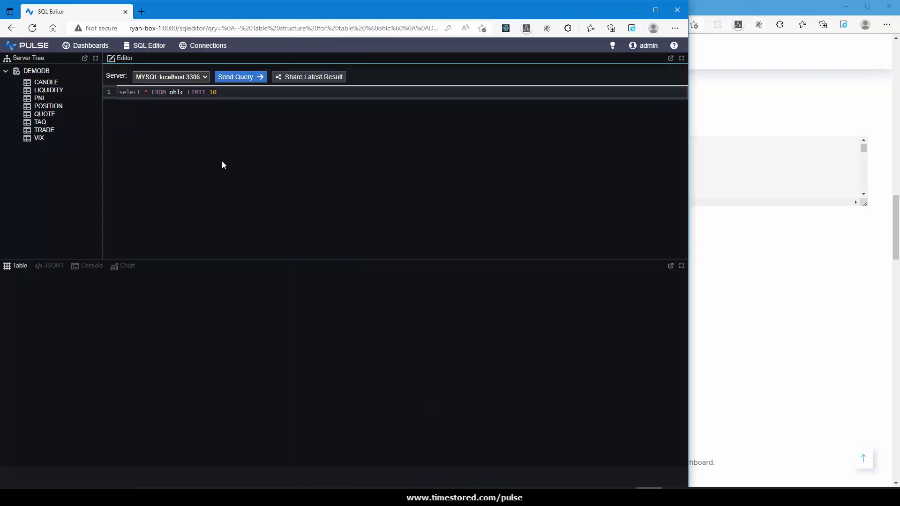
click(222, 162)
key(ctrl+Return)
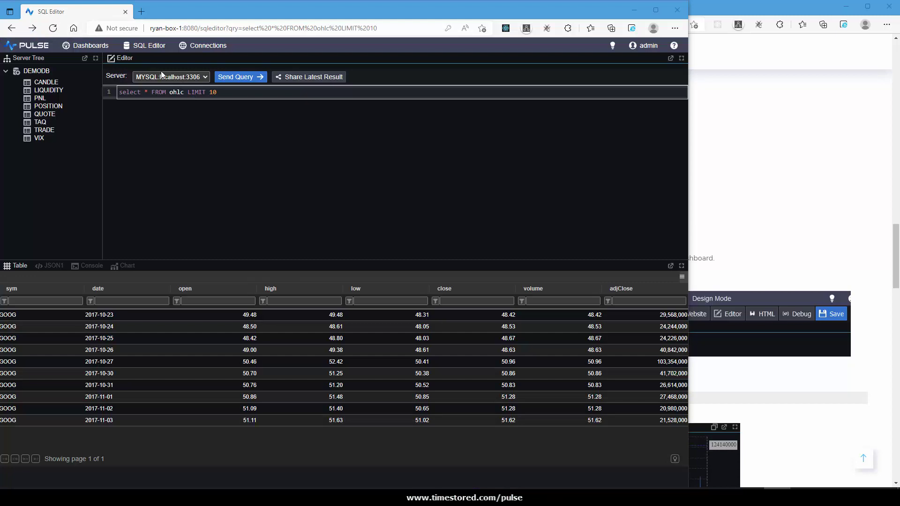
Create the Odyssey dashboard, open it in Design Mode, and add a Time Series panel.
click(90, 45)
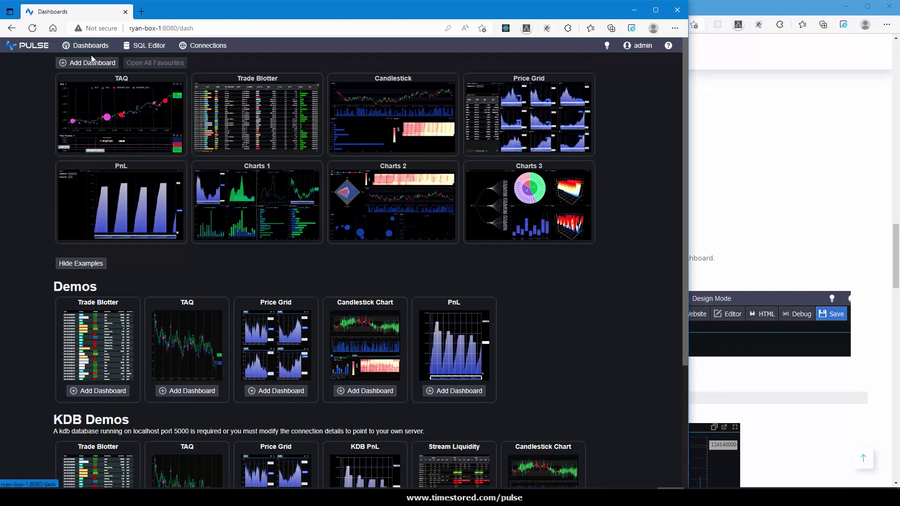
click(89, 63)
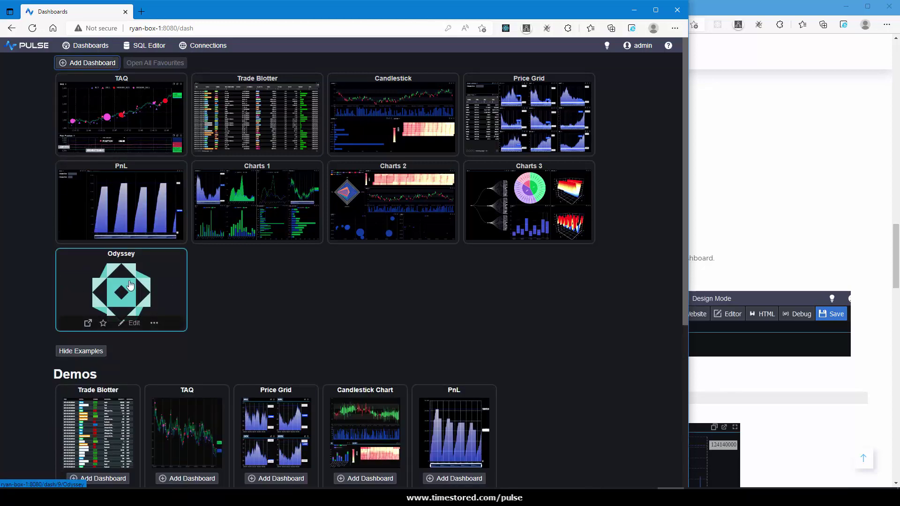
click(134, 323)
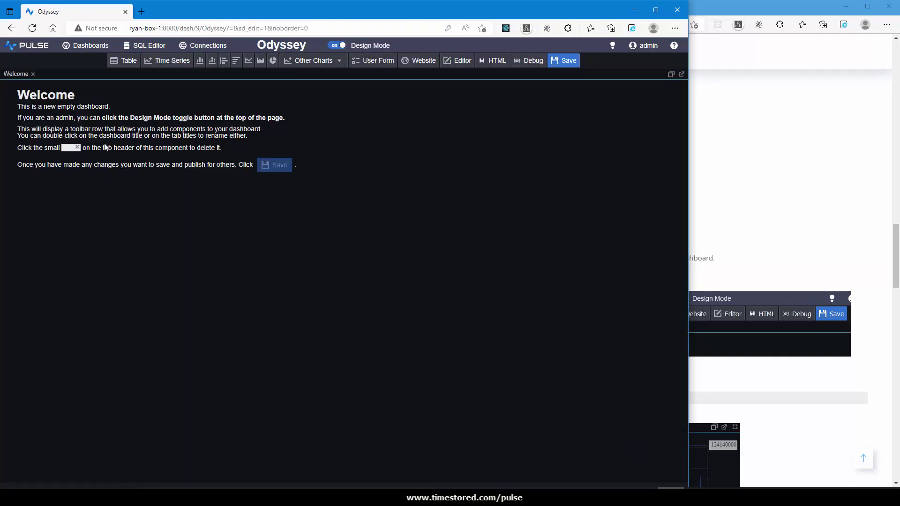
click(178, 65)
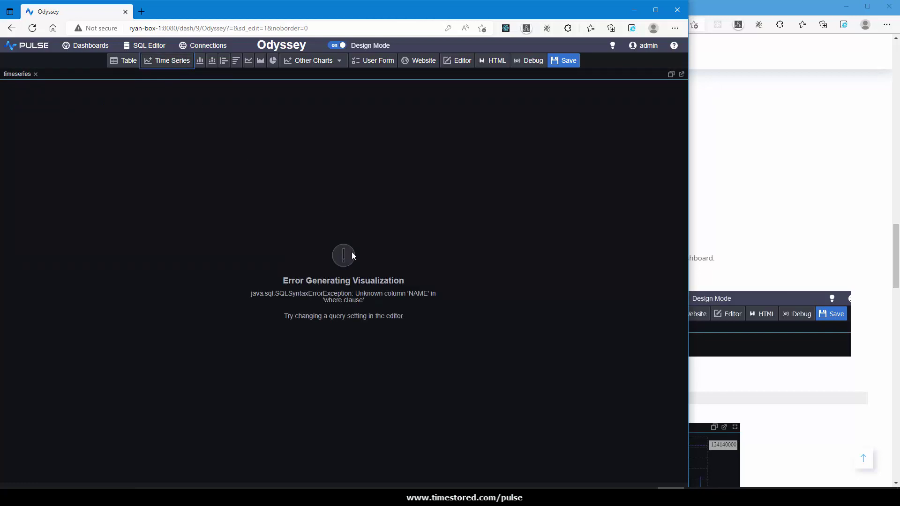
Give the time-series panel the query select date,adjClose from ohlc where sym='GOOG', then close the editor.
click(347, 263)
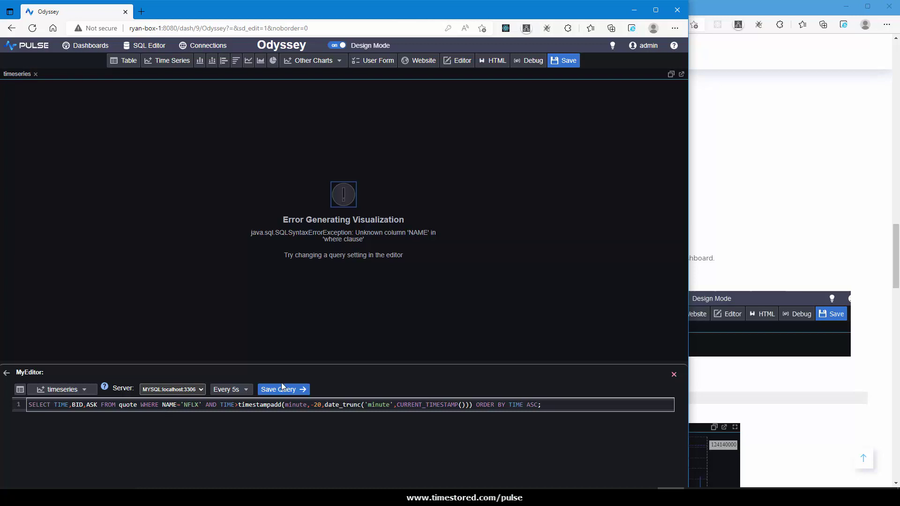
click(746, 221)
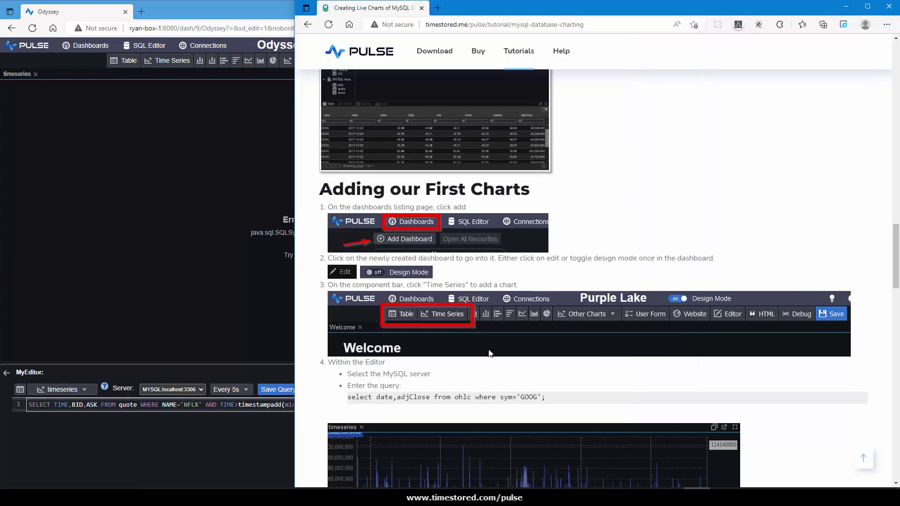
drag(547, 398, 346, 398)
click(252, 374)
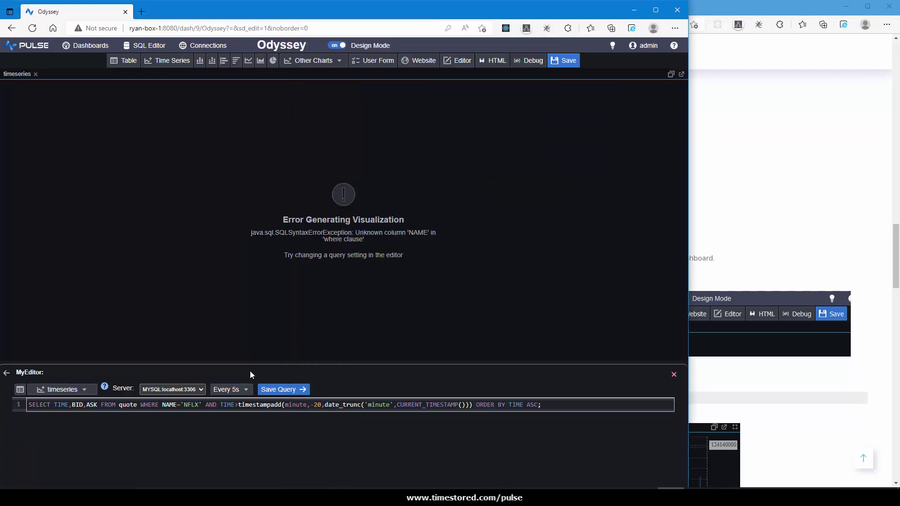
click(247, 405)
key(ctrl+a)
key(ctrl+v)
click(288, 392)
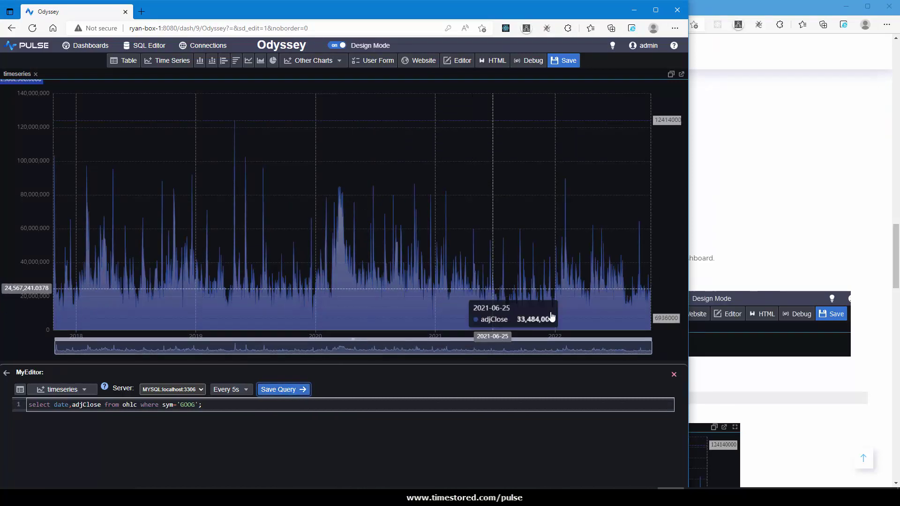
click(673, 374)
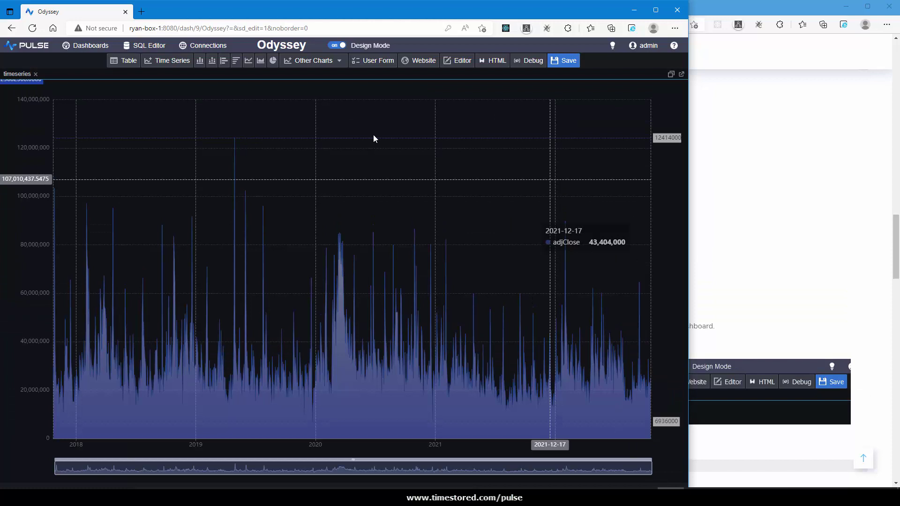
Add a table panel above the chart querying select * from stock where sym='GOOG'.
click(127, 66)
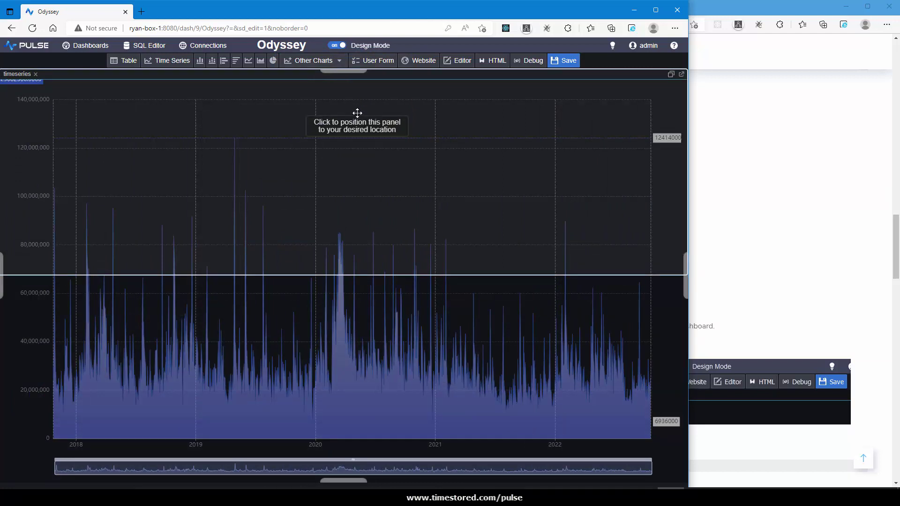
click(357, 112)
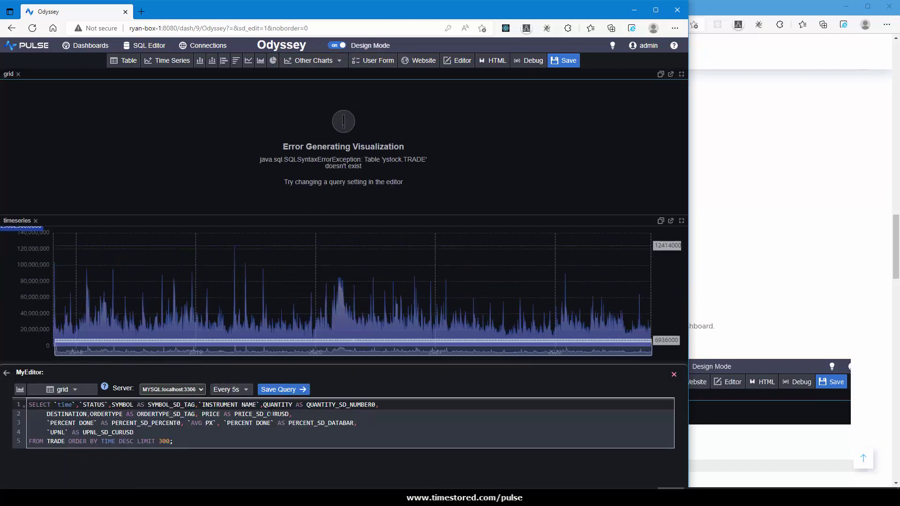
click(270, 414)
key(ctrl+a)
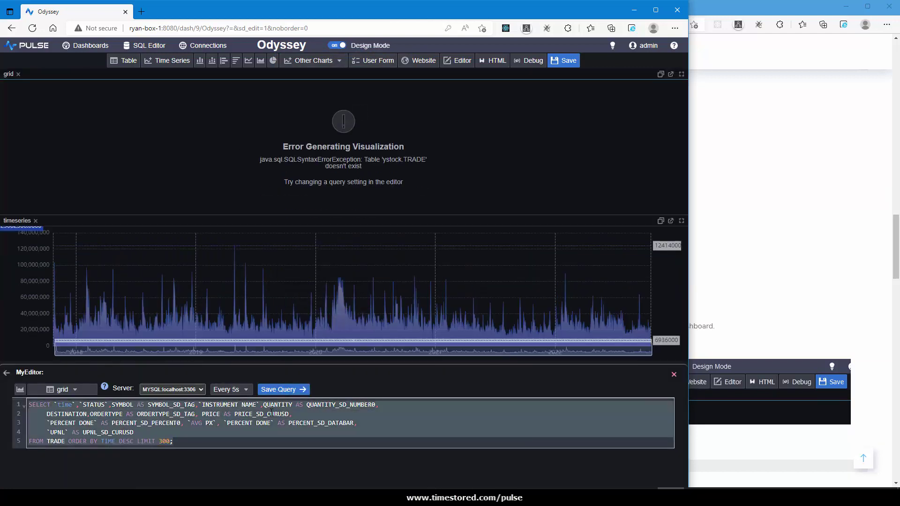
text(select * from stock;)
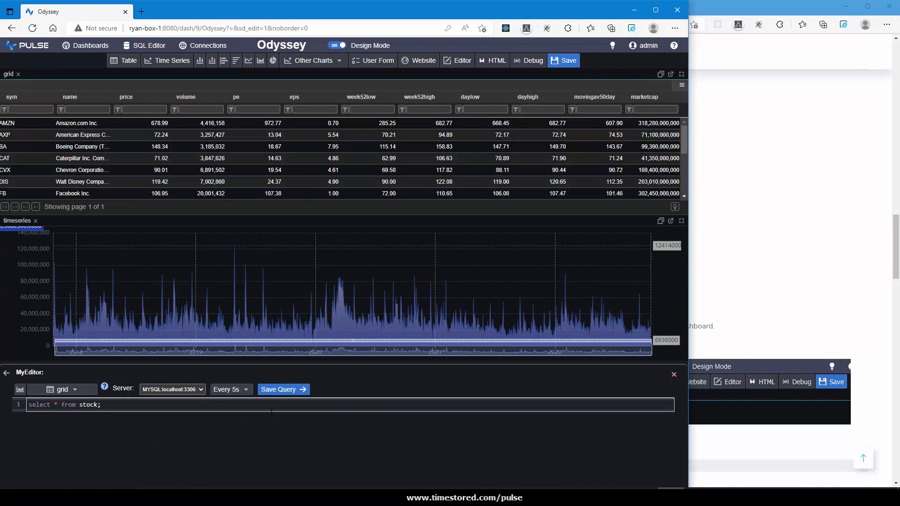
text( where )
text(sym='GOO)
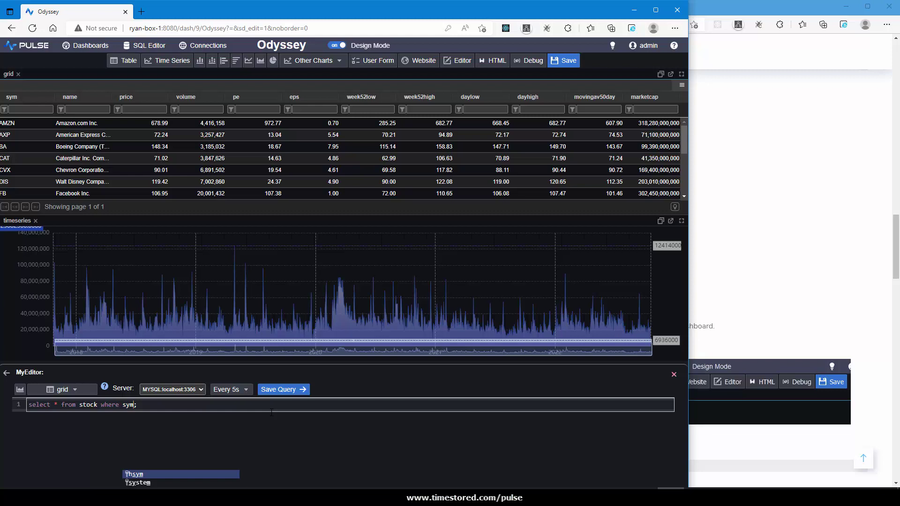
text(G')
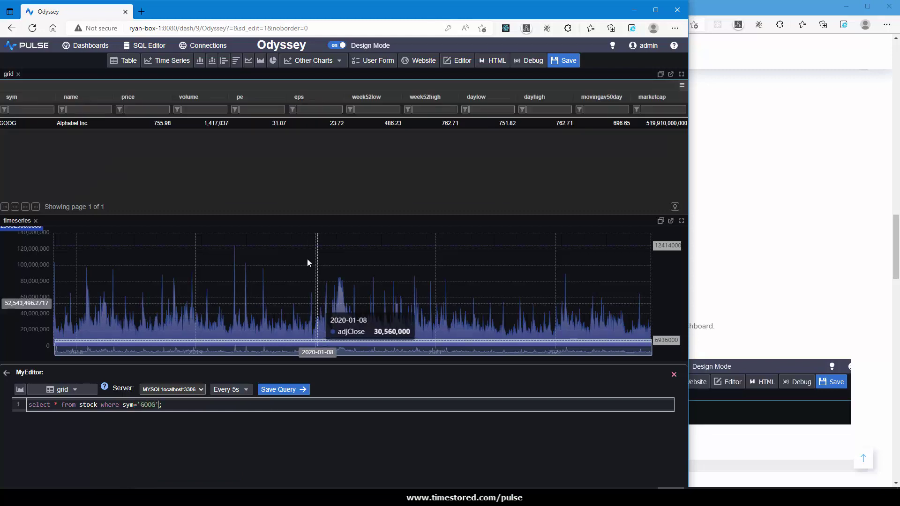
Shrink the table panel to give the chart more height, then close and reopen its query editor.
drag(296, 215, 293, 154)
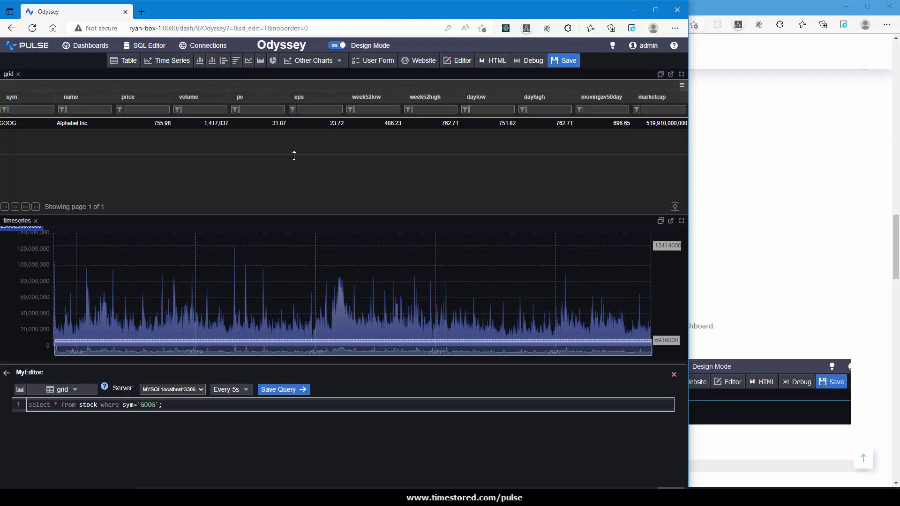
click(297, 389)
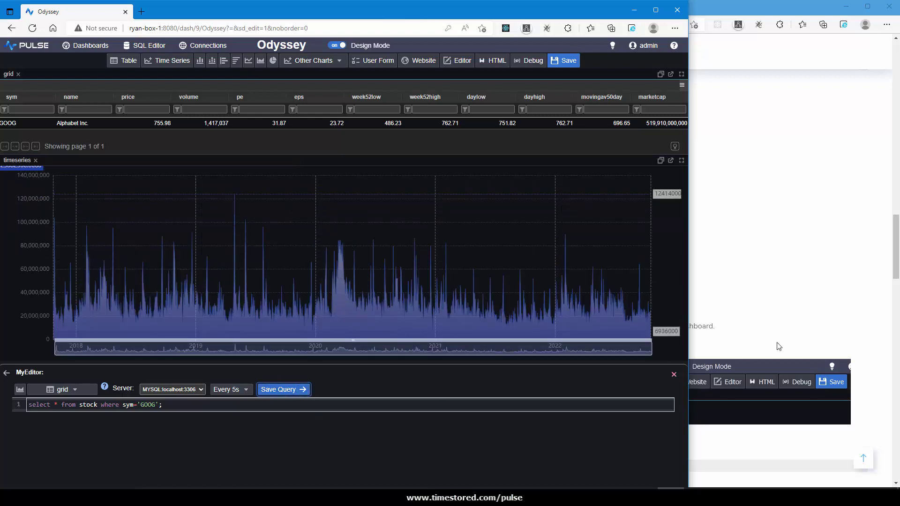
click(674, 374)
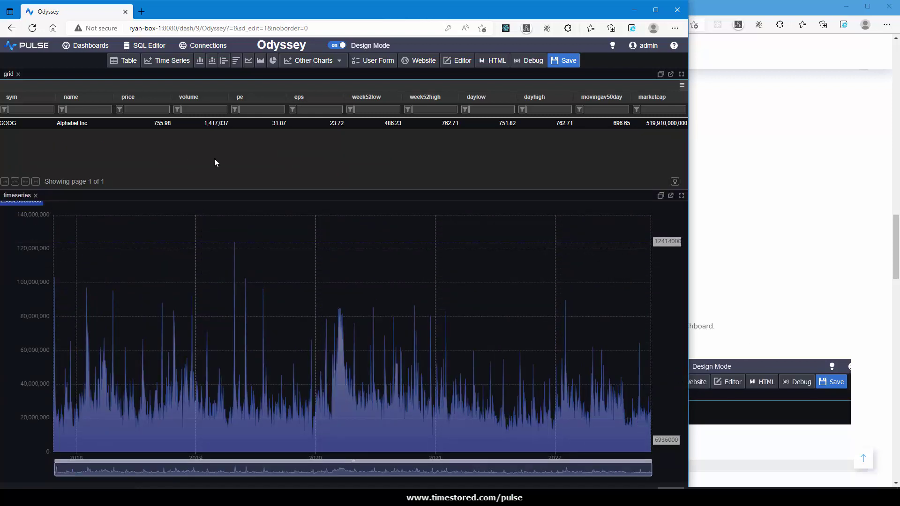
click(188, 154)
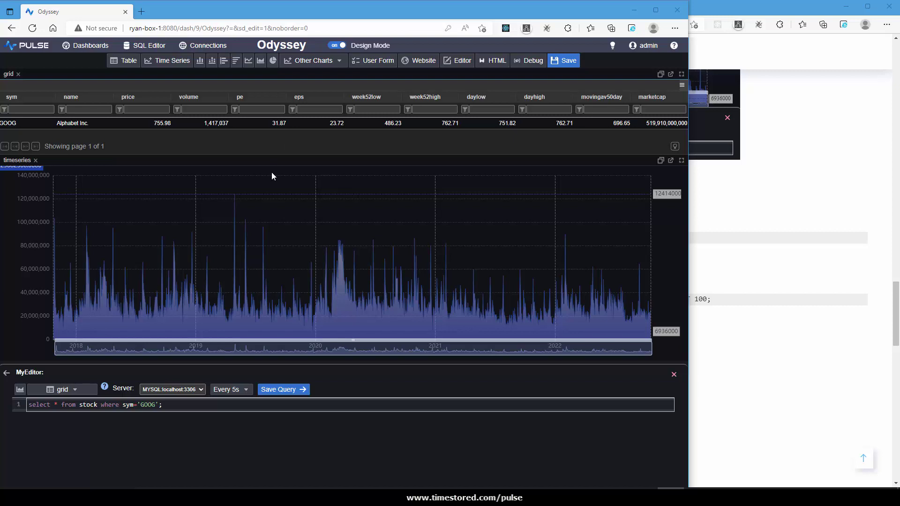
Add a Candlestick panel right of the time series using the tutorial's AMZN ohlc query.
click(310, 61)
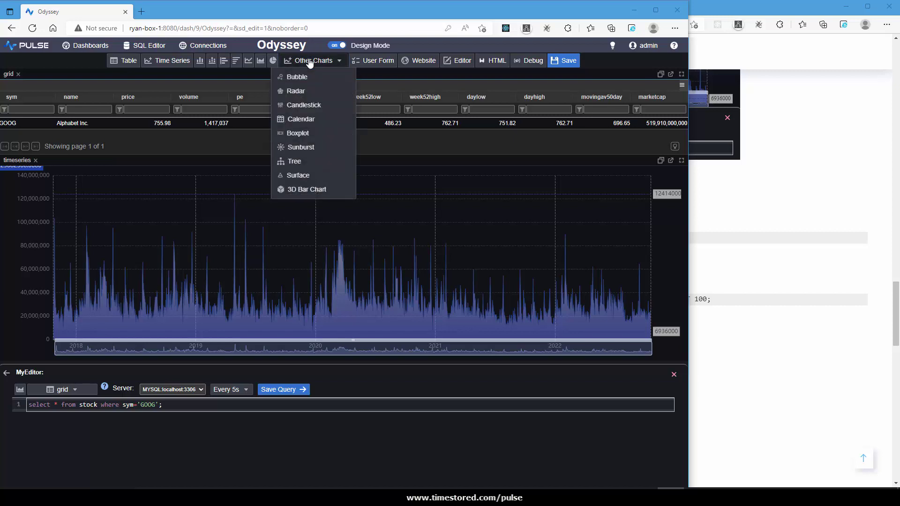
click(304, 105)
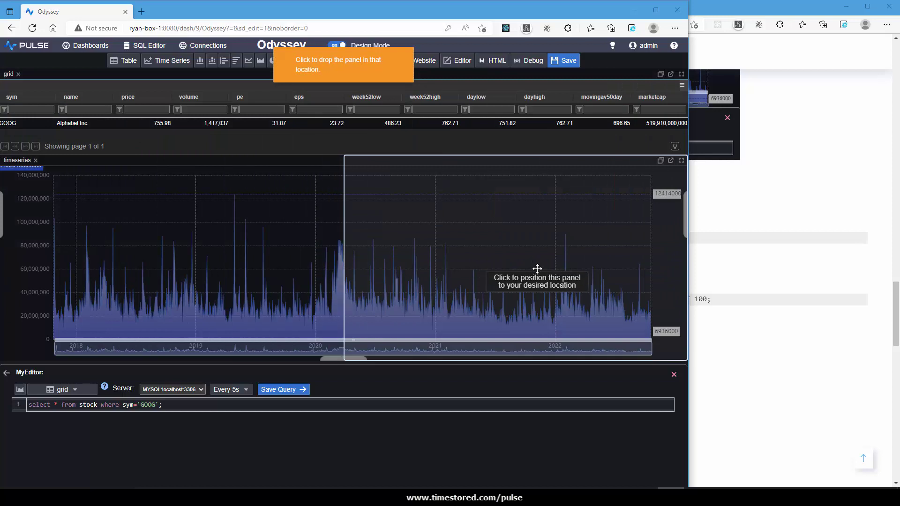
click(536, 267)
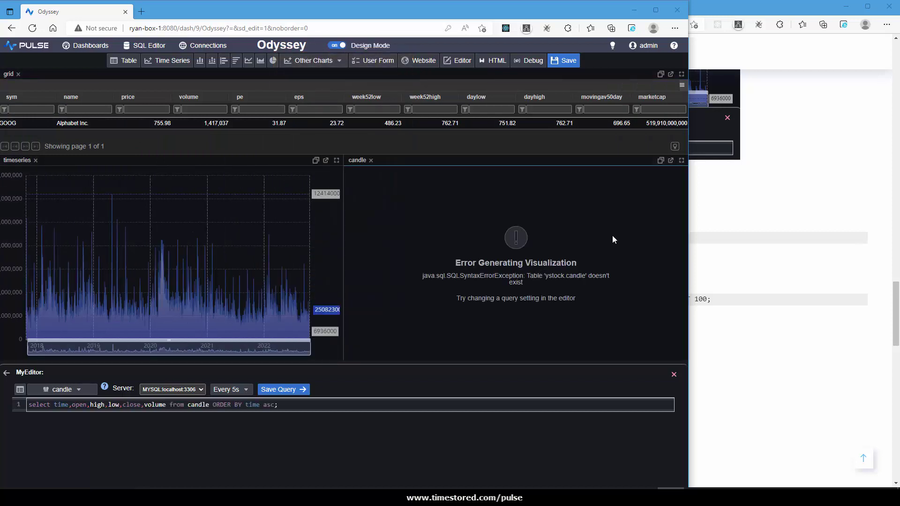
click(797, 269)
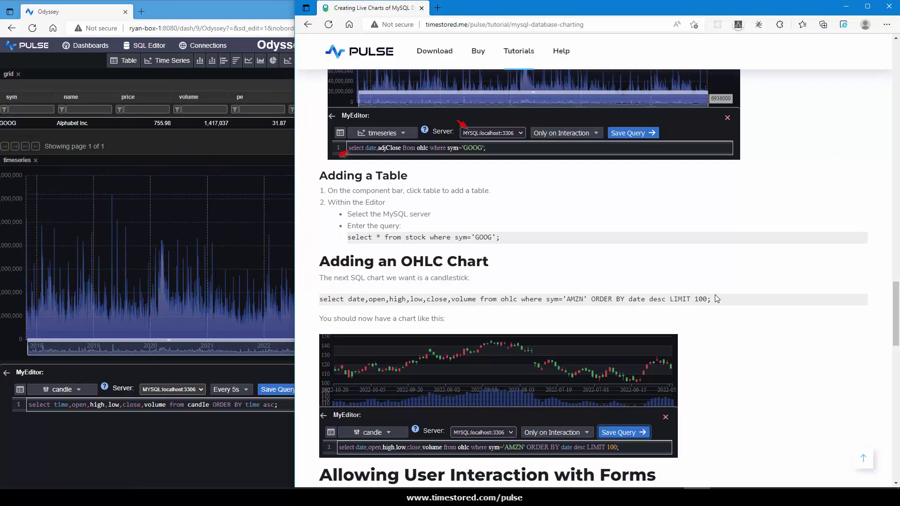
drag(715, 295, 319, 299)
key(ctrl+c)
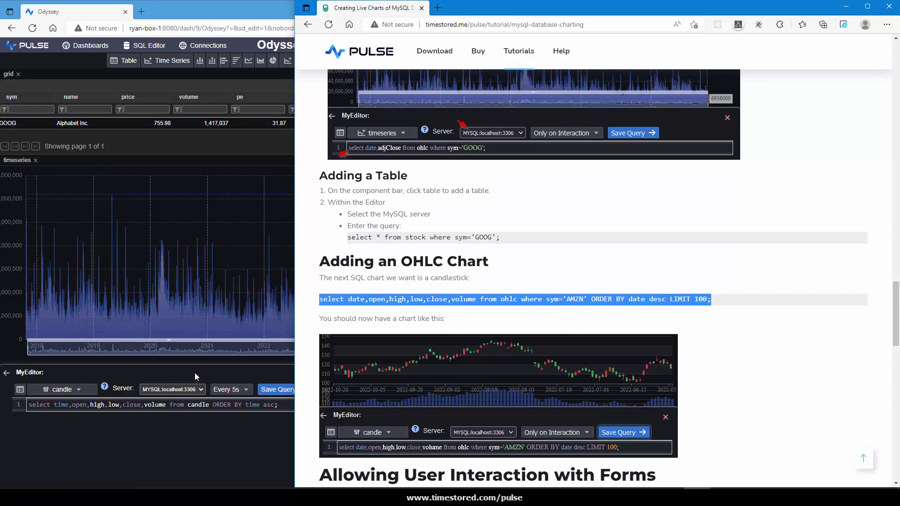
click(195, 373)
key(ctrl+a)
key(ctrl+v)
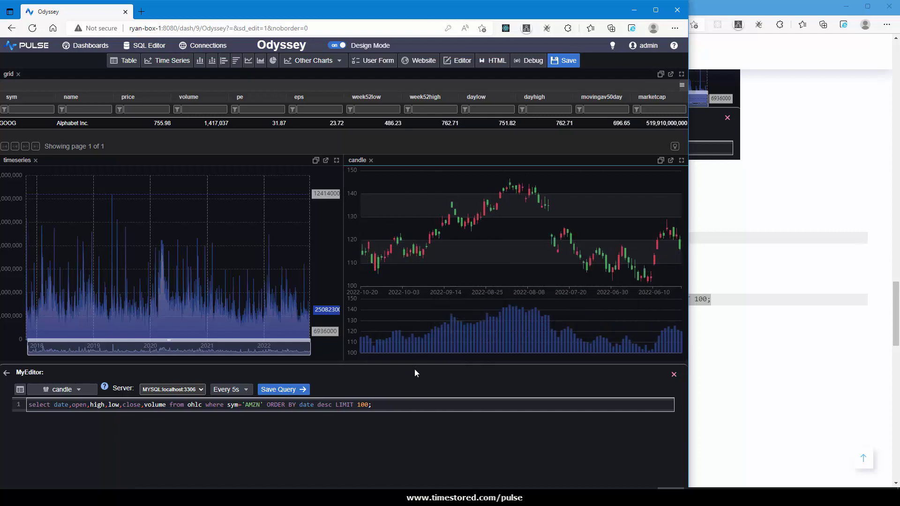
Toggle the candle panel between table and chart views, then load the time-series and table queries.
click(20, 391)
click(20, 392)
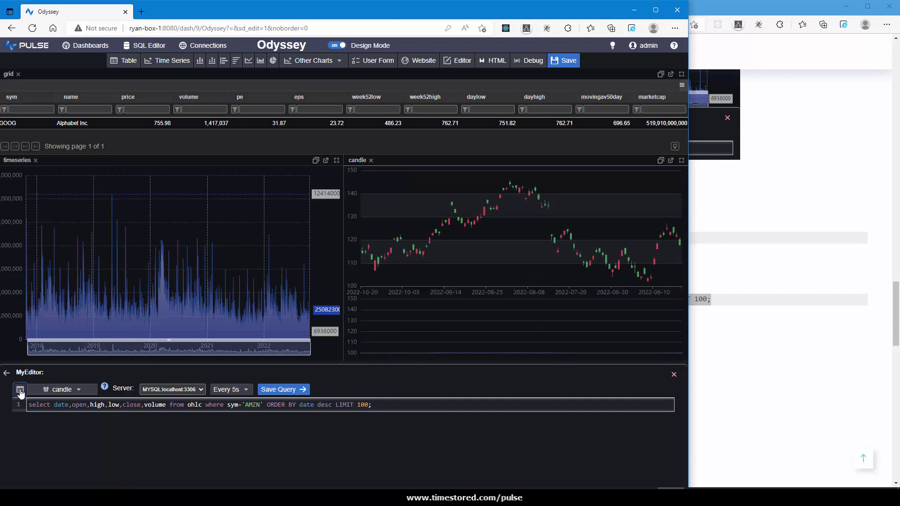
click(20, 391)
click(20, 391)
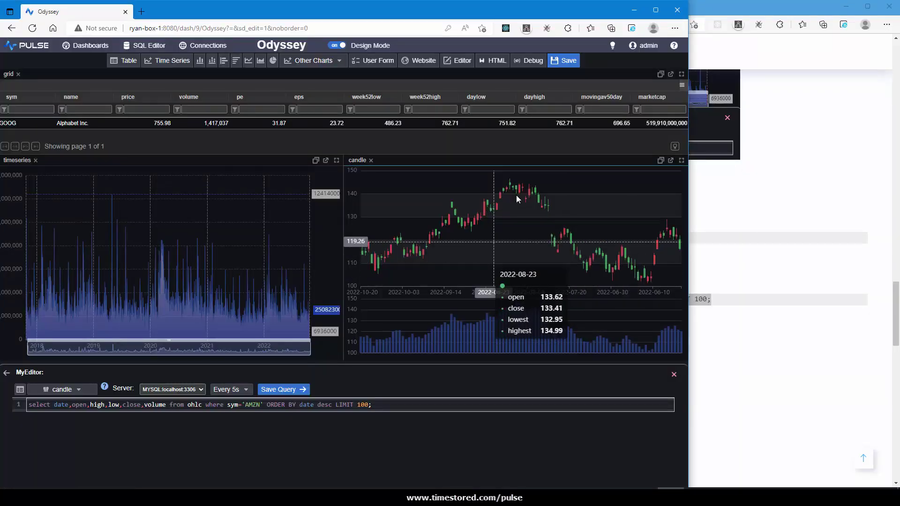
click(238, 262)
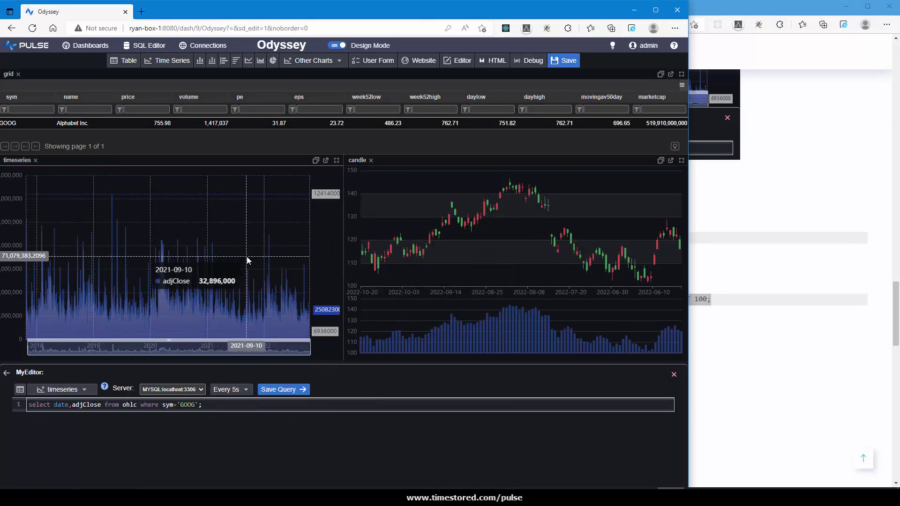
click(321, 150)
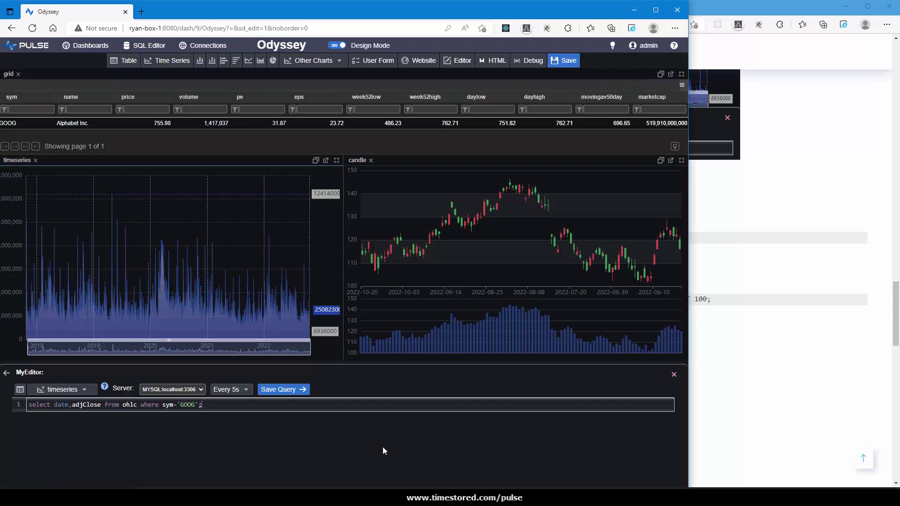
Add a narrow top-left form panel with a Choose One dropdown listing cities like New York, London, Beijing.
click(375, 63)
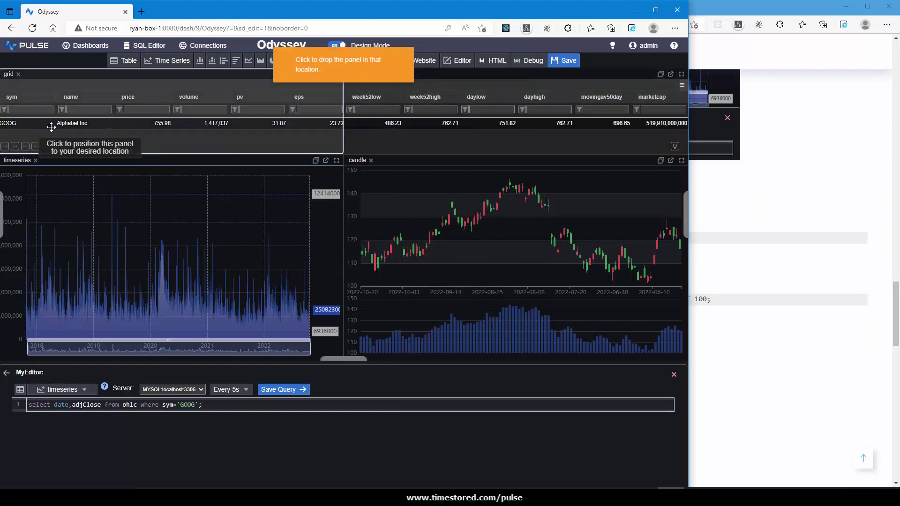
click(76, 125)
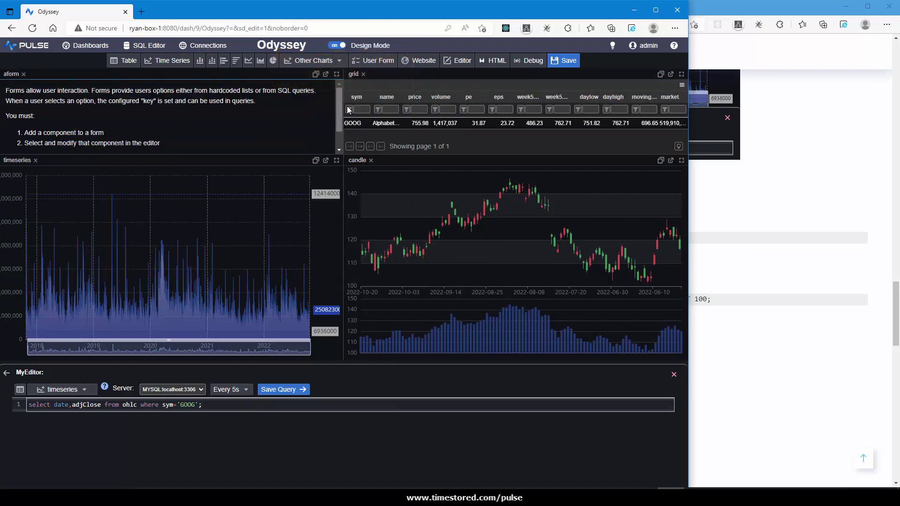
drag(342, 110, 197, 113)
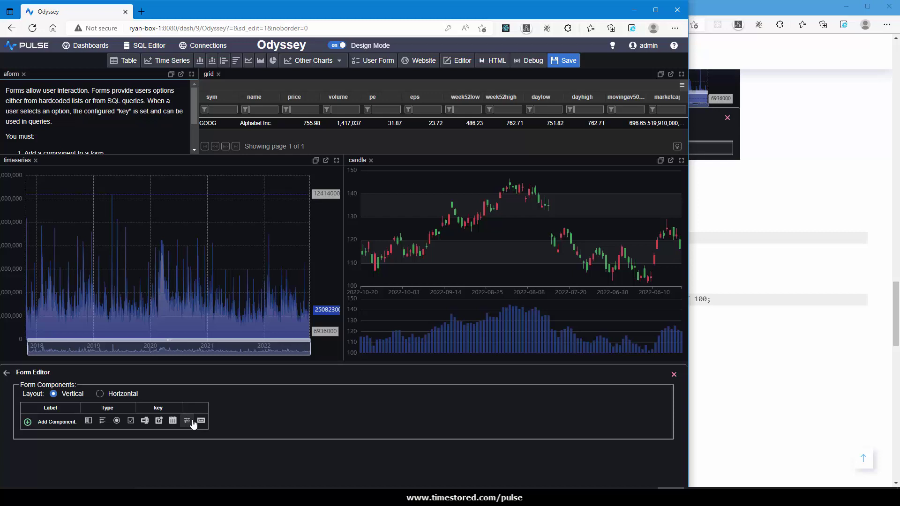
click(88, 421)
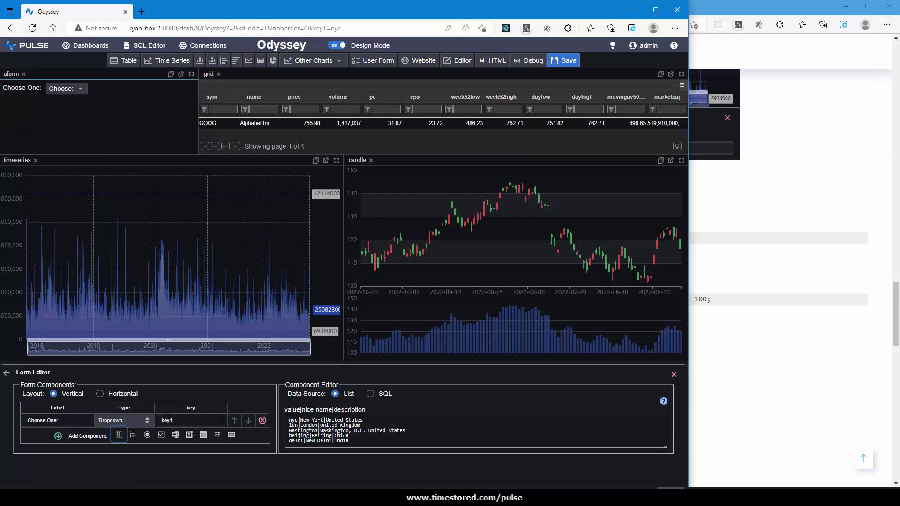
click(339, 442)
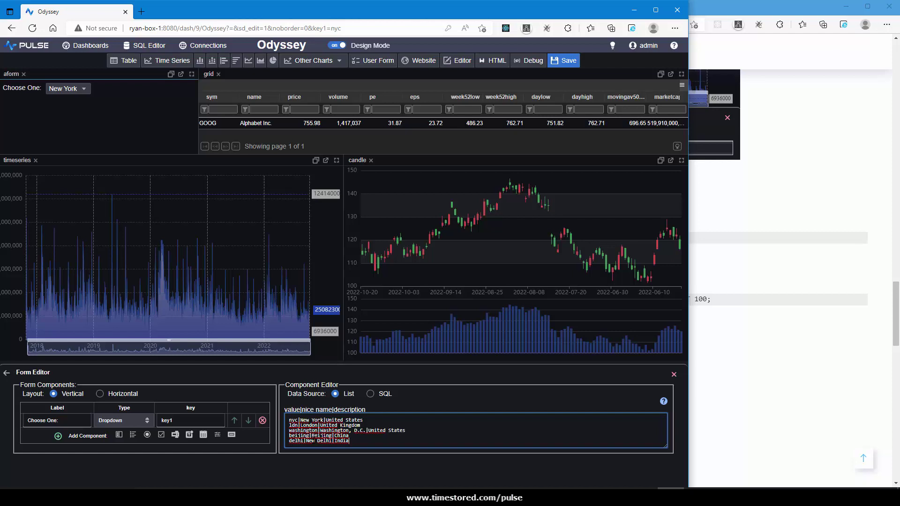
Fill the dropdown from MYSQL:localhost:3306 with 'select distinct sym from ohlc;' and save the query.
click(371, 393)
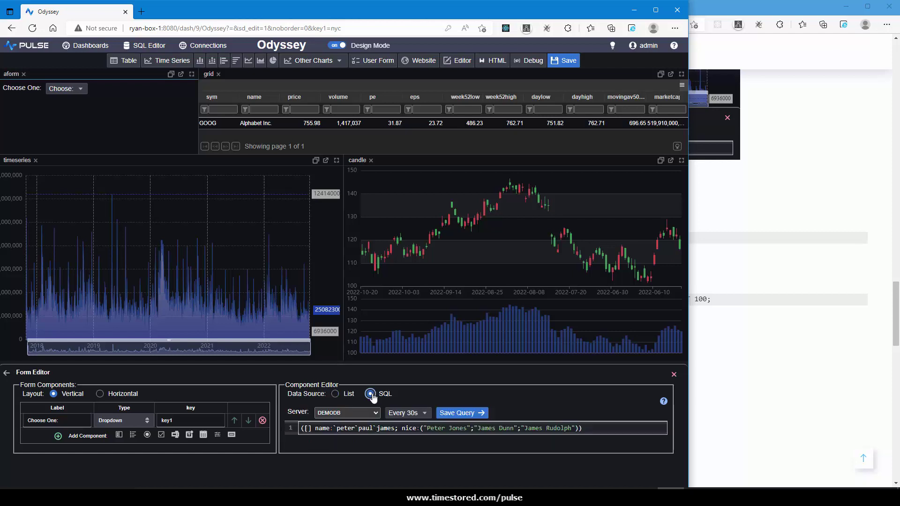
click(347, 413)
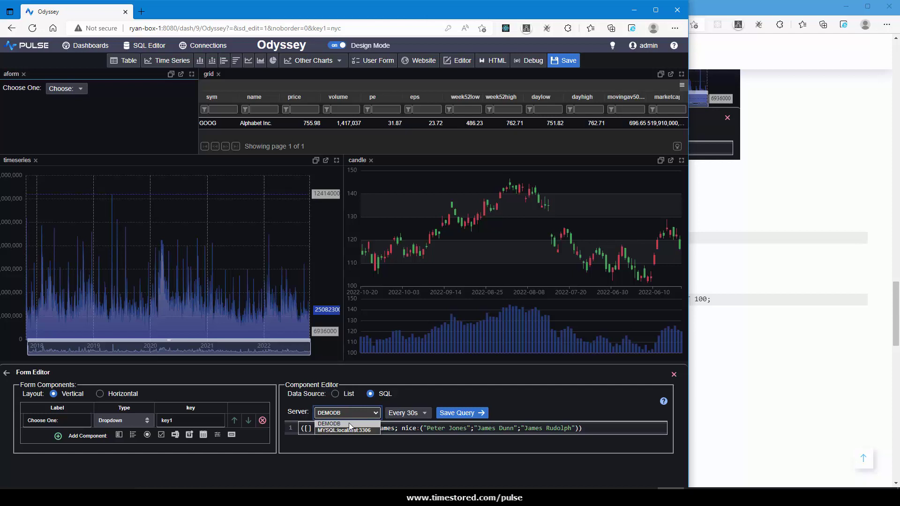
click(347, 434)
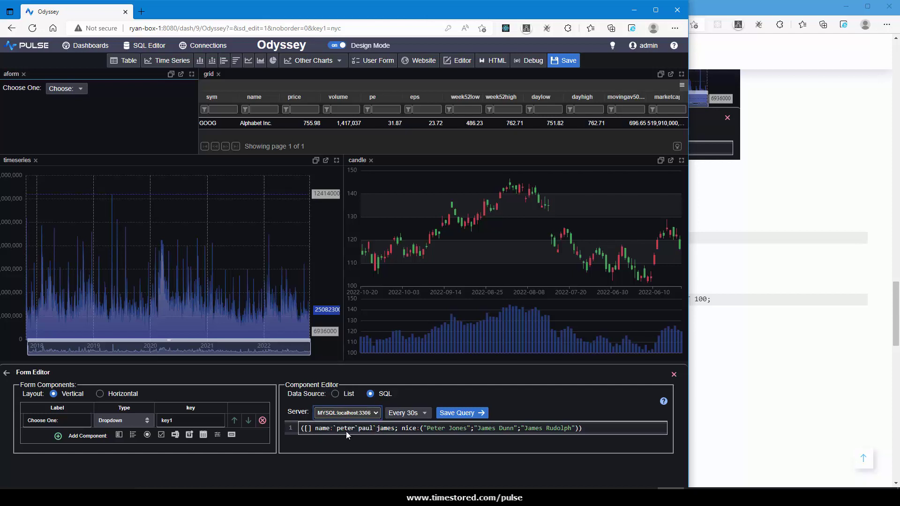
click(388, 429)
key(ctrl+a)
text(selec)
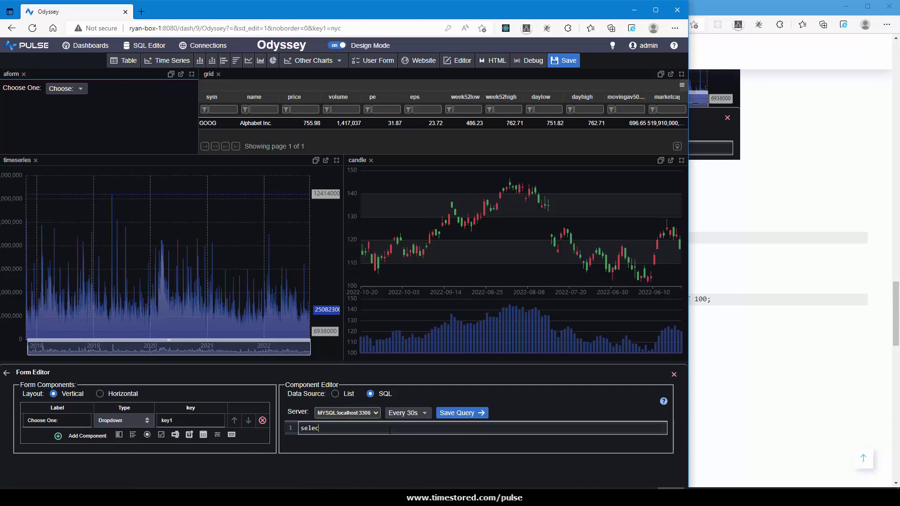
text(t distinct sy)
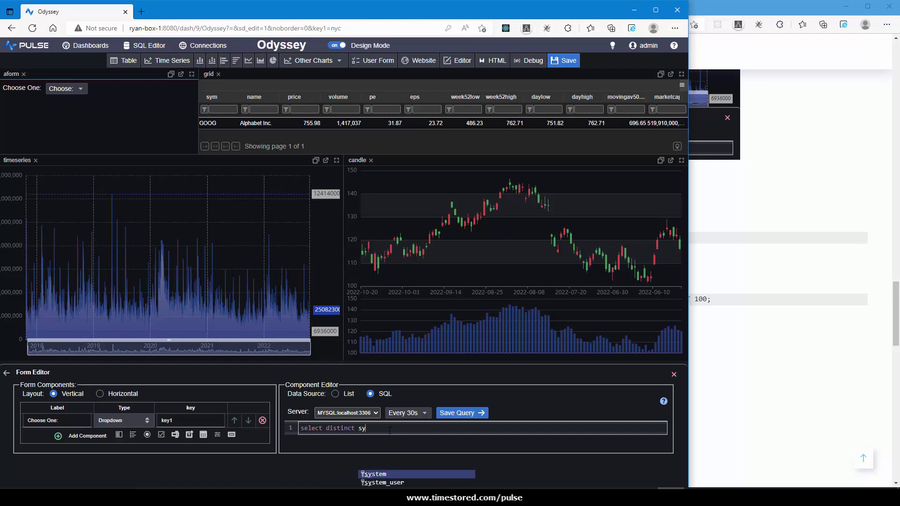
text(m from ohl)
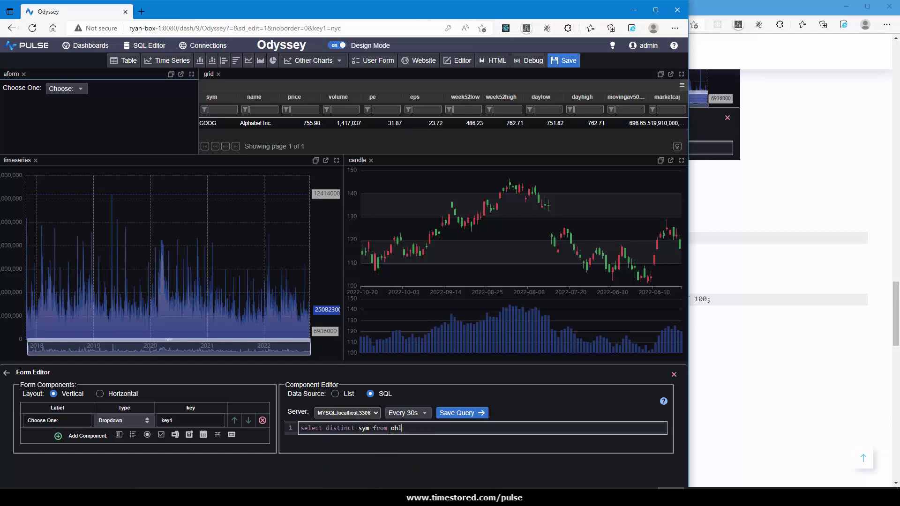
text(c;)
click(468, 414)
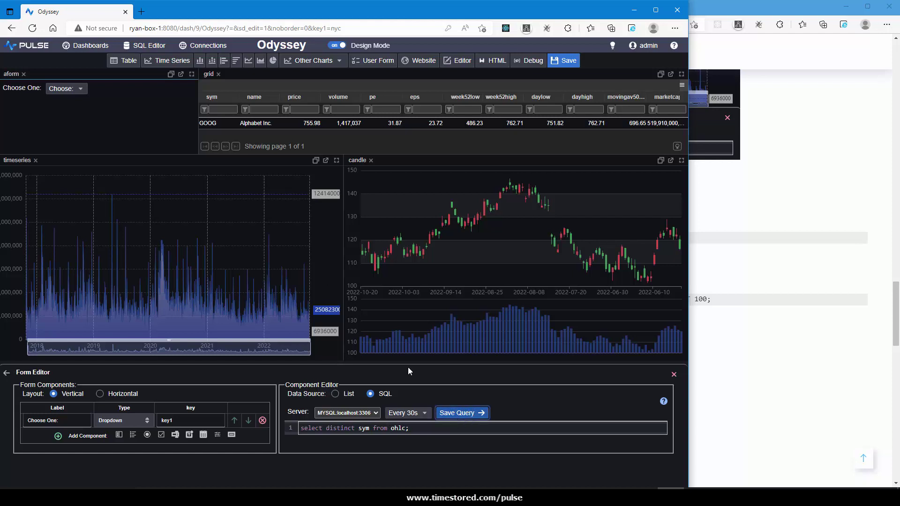
Append 'ORDER BY sym' so the symbols list alphabetically, then choose BA.
click(77, 86)
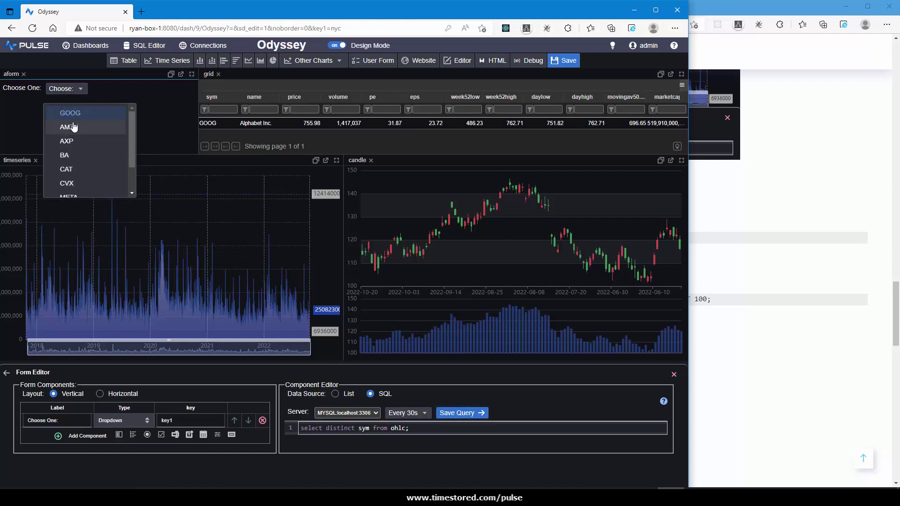
click(84, 81)
click(423, 429)
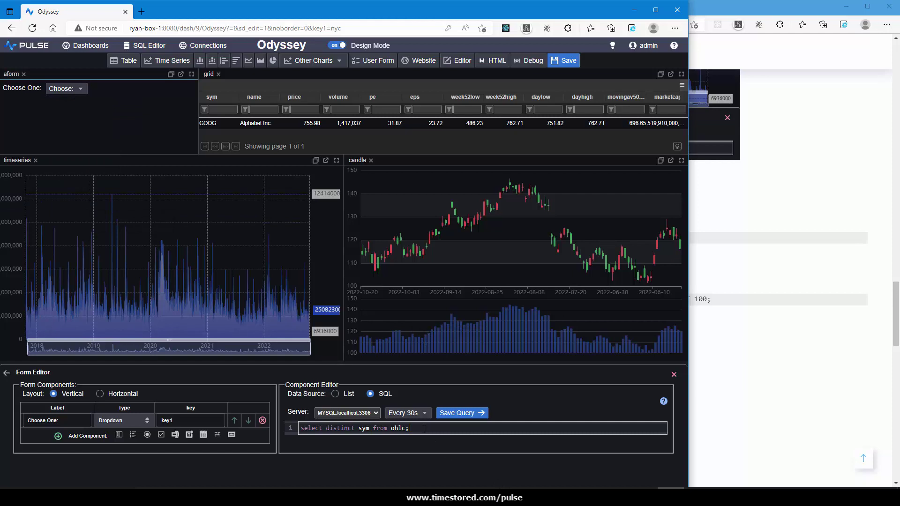
key(Left)
text(ORDER BY sym)
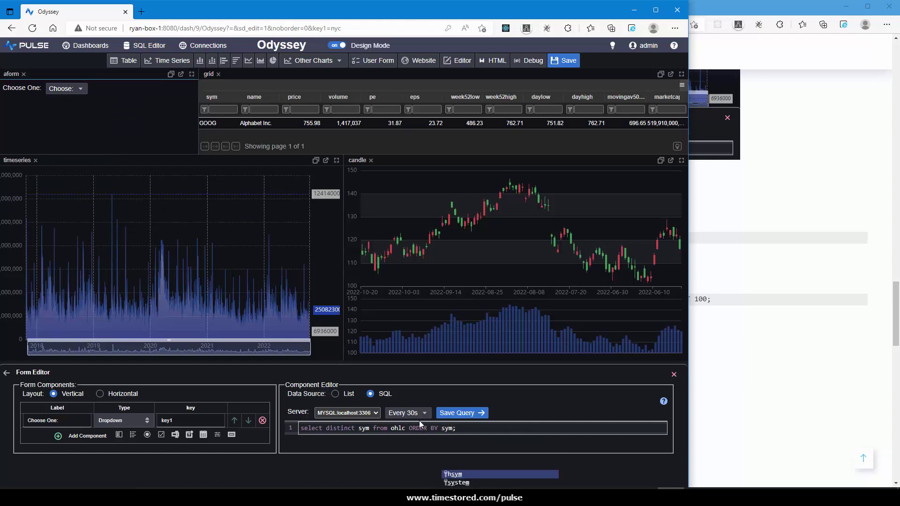
click(67, 88)
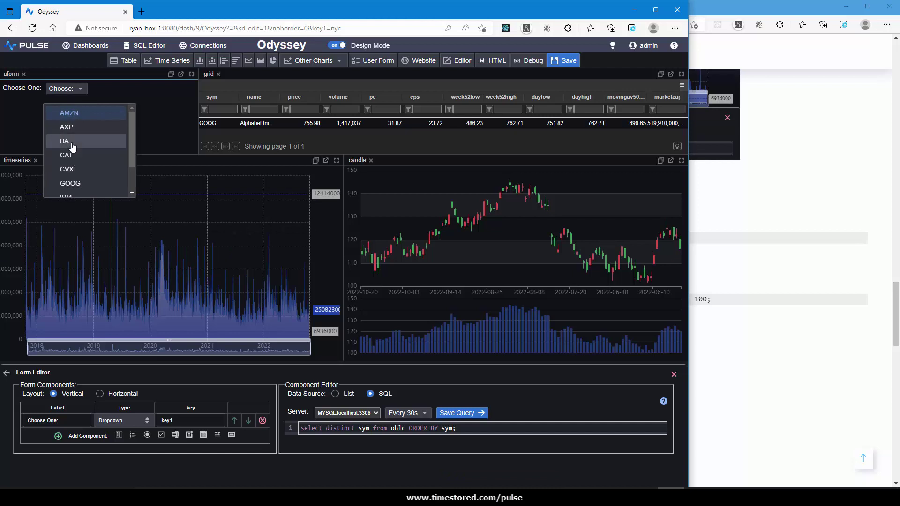
click(72, 141)
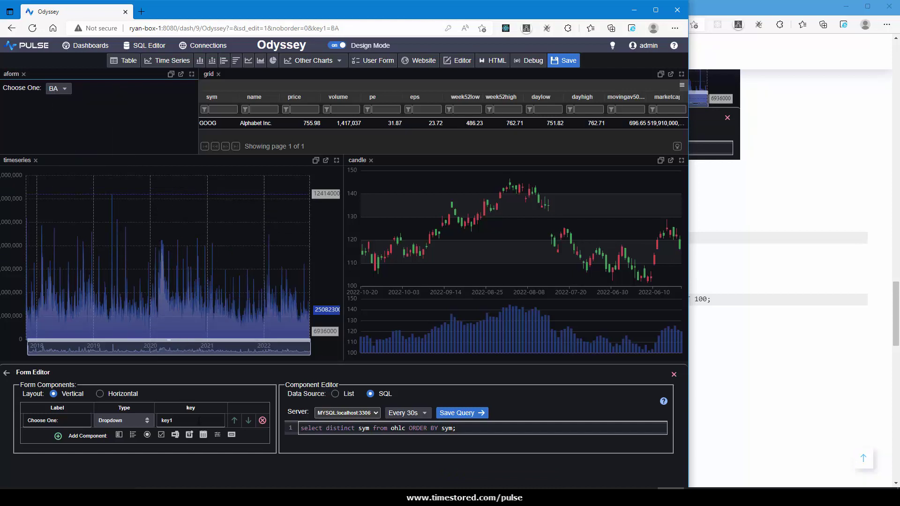
In the timeseries chart query, replace the hard-coded GOOG symbol with ((key1)).
double_click(177, 421)
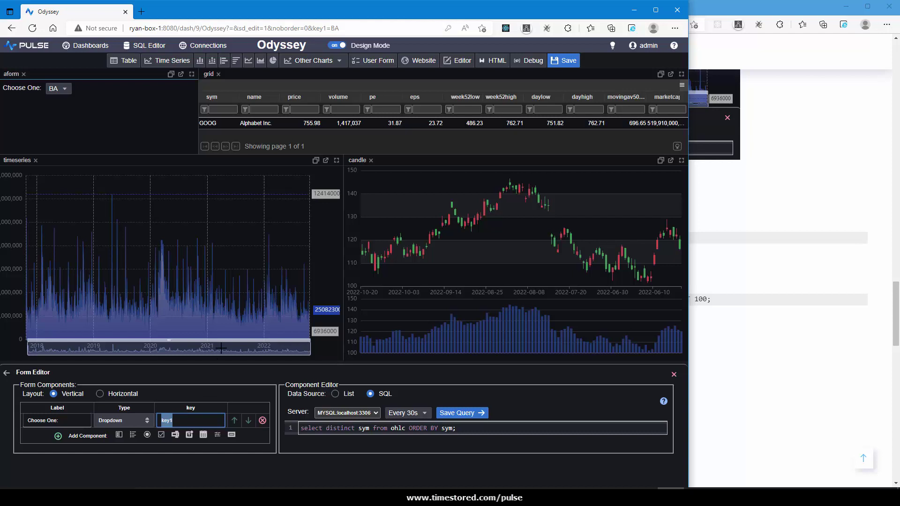
click(195, 262)
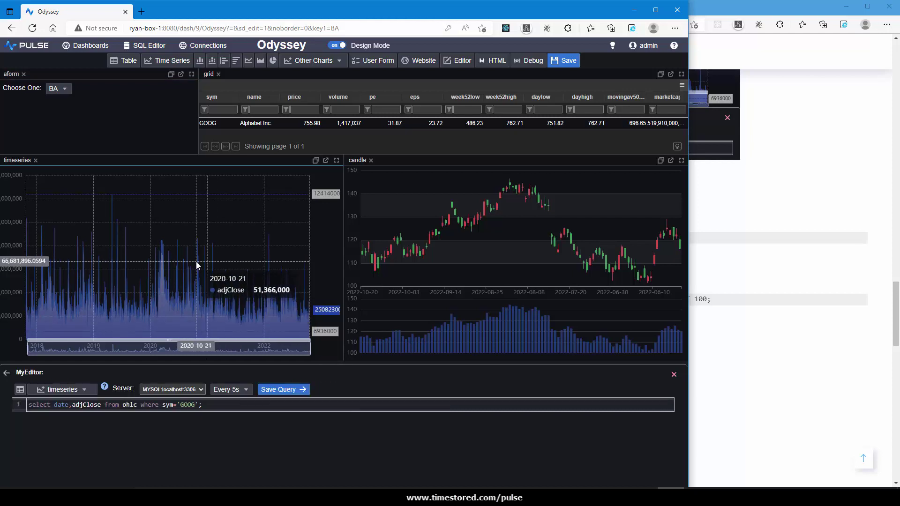
double_click(189, 406)
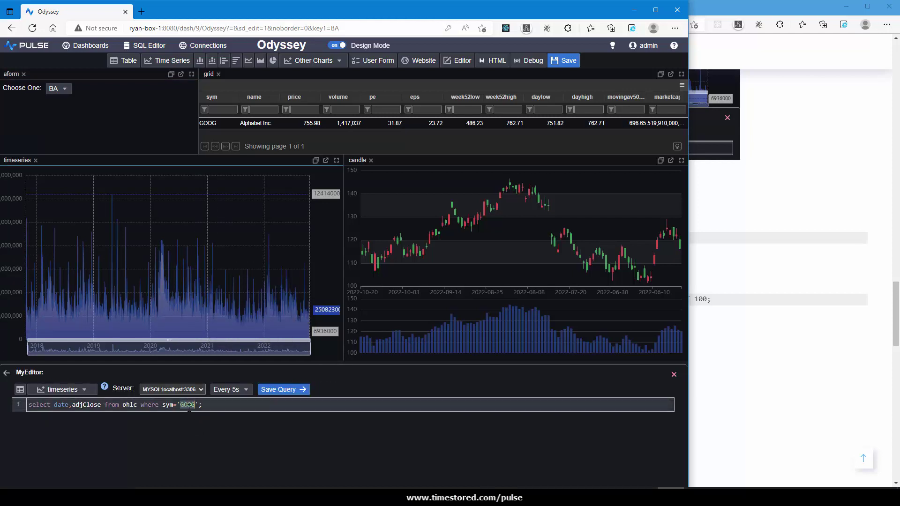
key(BackSpace)
key(BackSpace)
text(((key1)
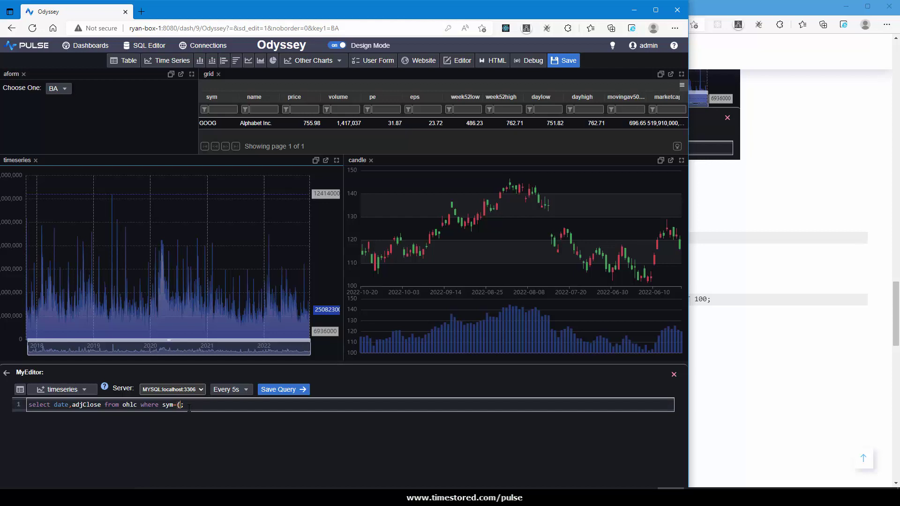
text()))
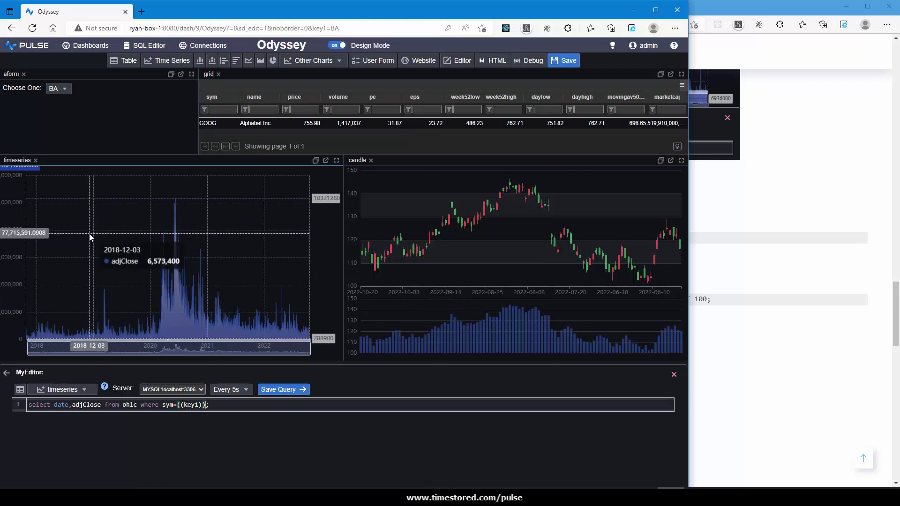
In the candle chart query, replace the hard-coded AMZN symbol with ((key1)).
click(468, 224)
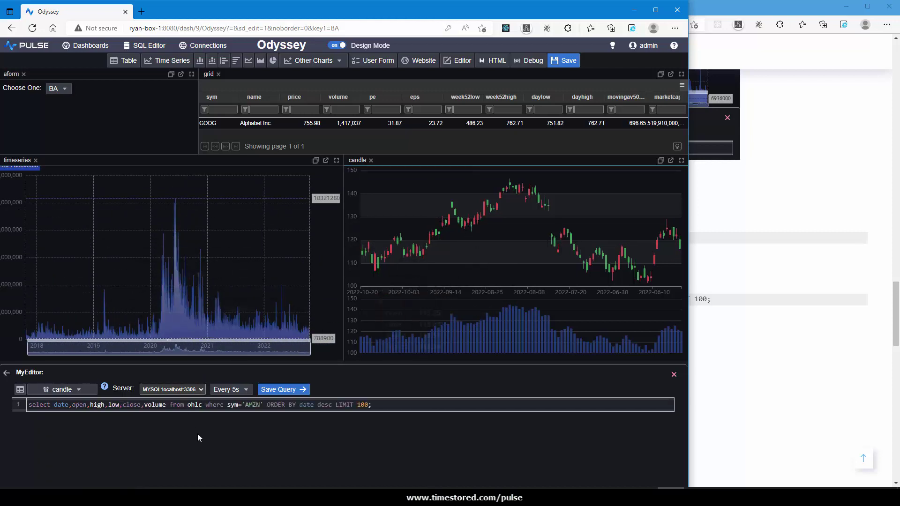
double_click(252, 404)
key(BackSpace)
key(BackSpace)
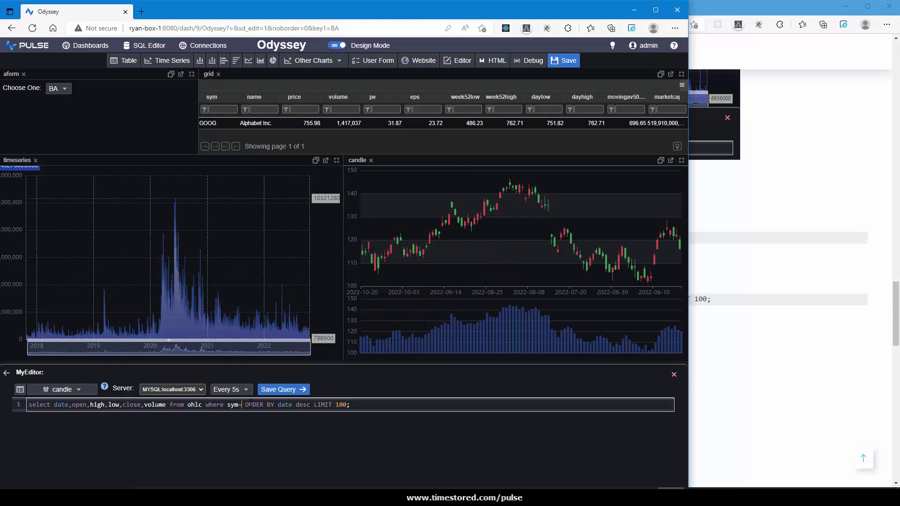
text(((key1)))
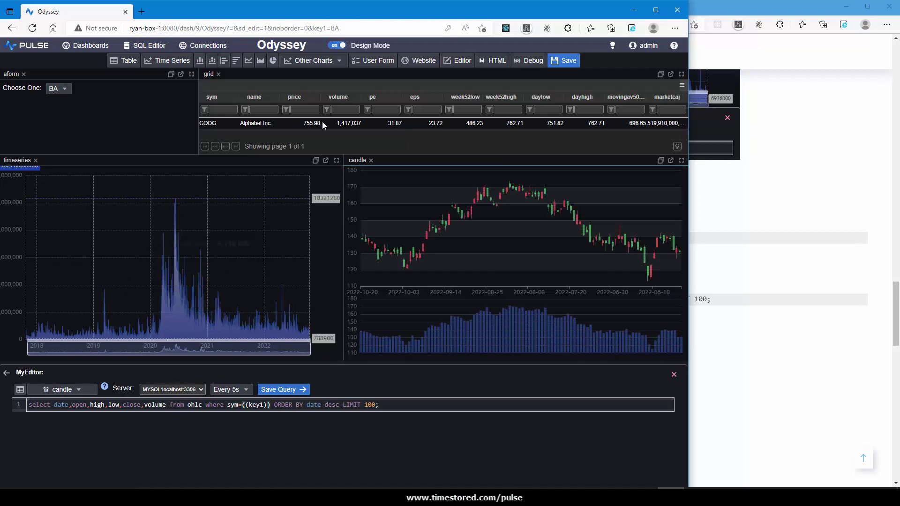
In the grid query, replace the hard-coded GOOG symbol with ((key1)).
click(327, 138)
double_click(148, 404)
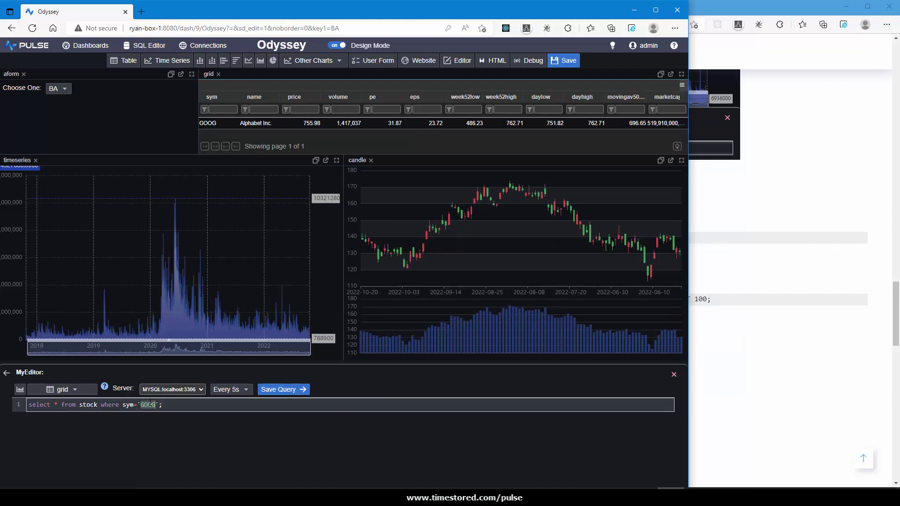
key(BackSpace)
key(BackSpace)
text(((key1)))
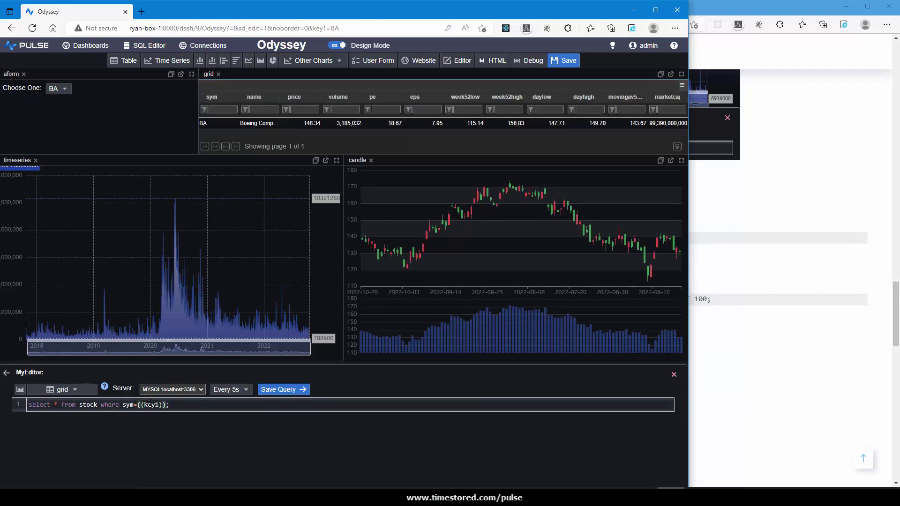
Set the Choose One dropdown to CVX, then JPM, then back to CVX to test the linked panels.
click(112, 95)
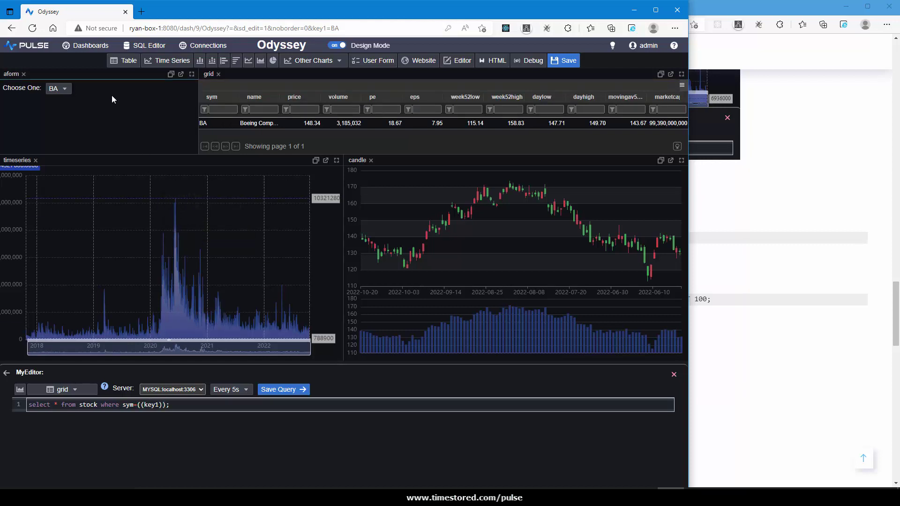
click(55, 92)
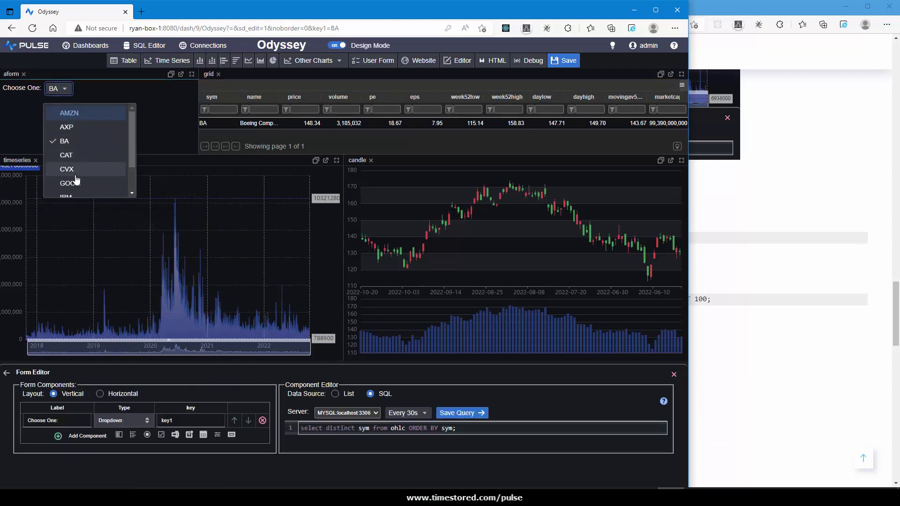
click(67, 168)
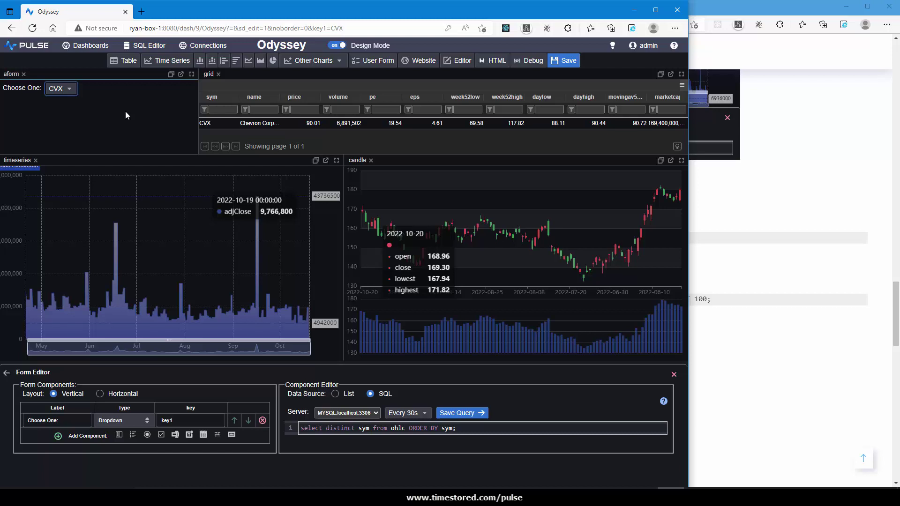
click(60, 89)
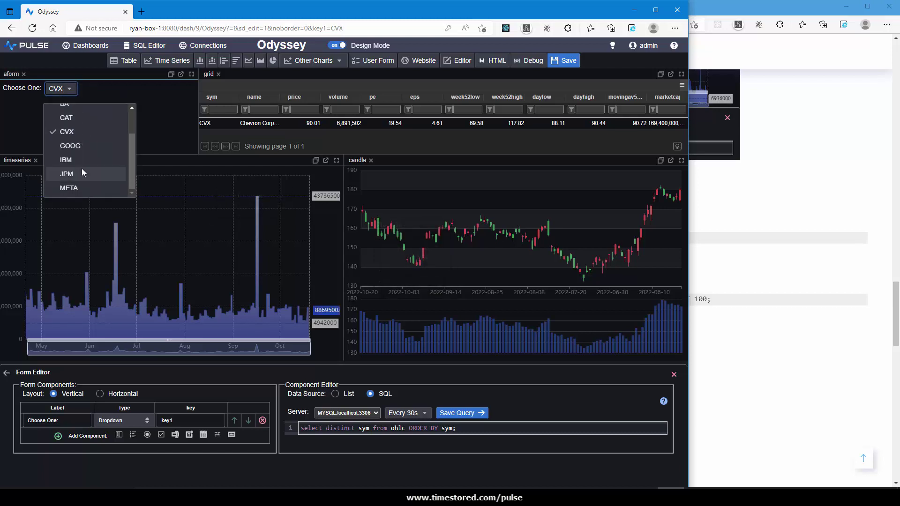
click(83, 172)
click(60, 89)
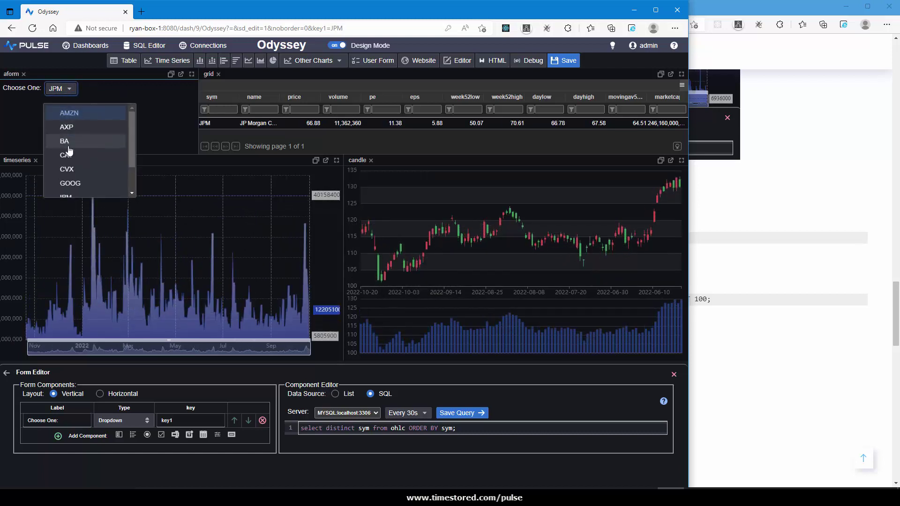
click(67, 169)
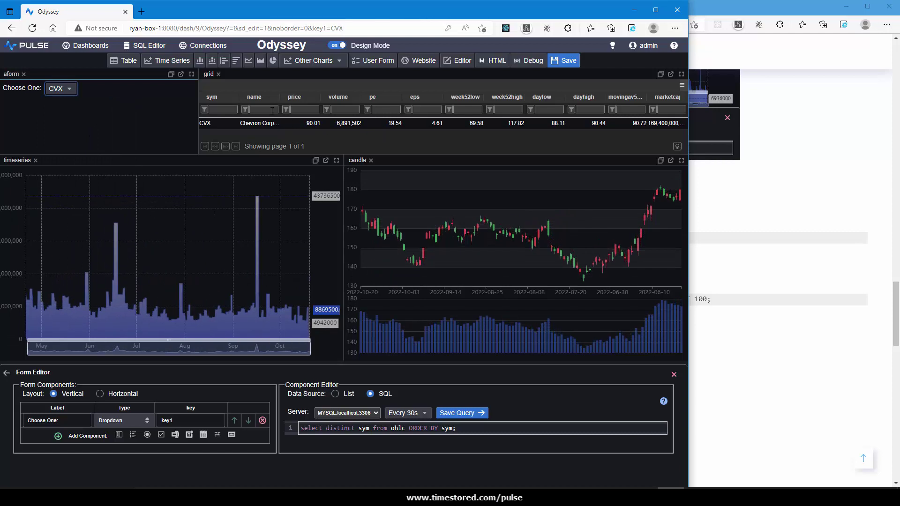
Save the Odyssey dashboard and reopen it from the Dashboards list.
click(558, 62)
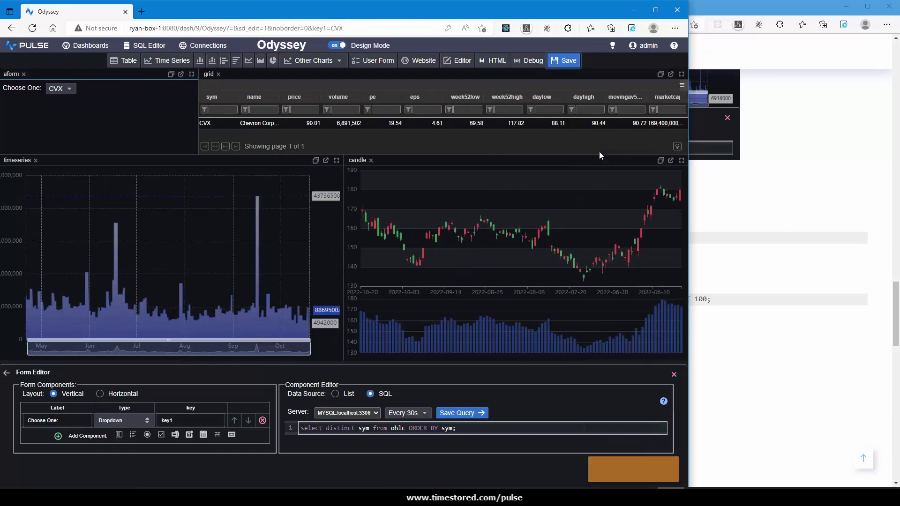
click(78, 46)
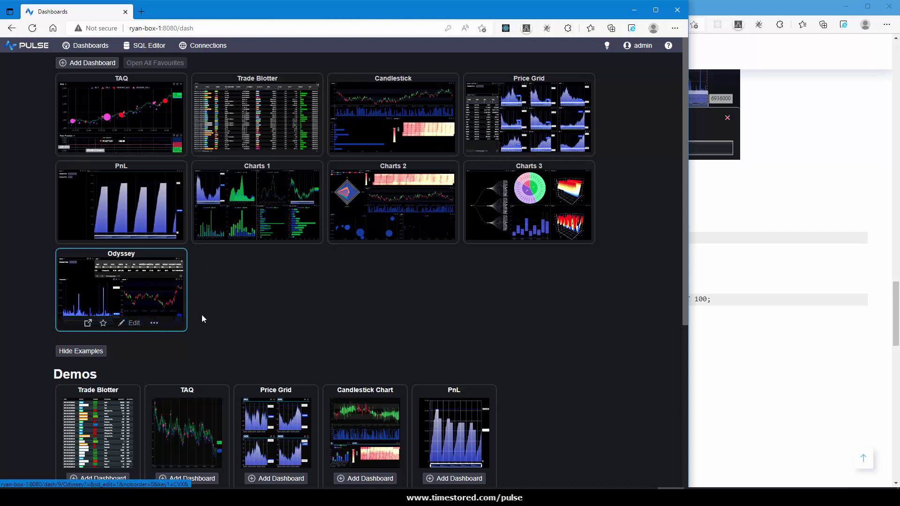
click(140, 296)
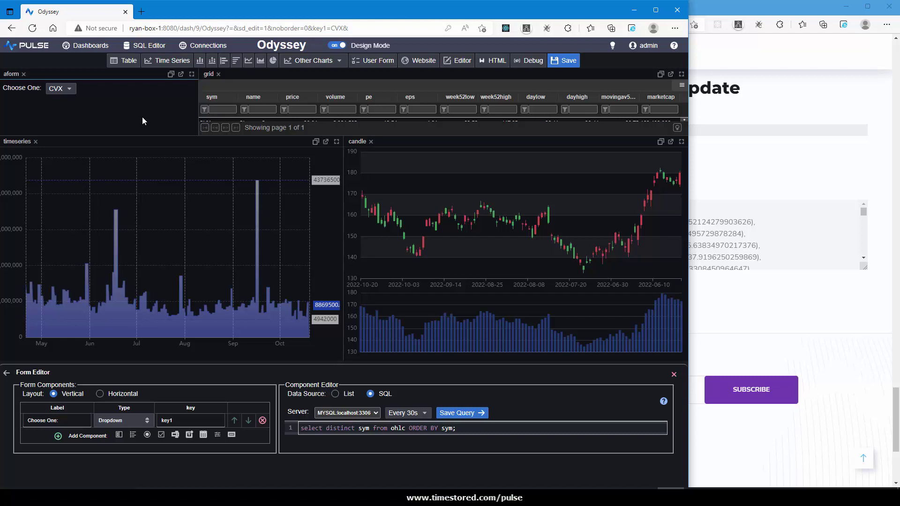
Add a new Time Series panel to the dashboard.
click(168, 60)
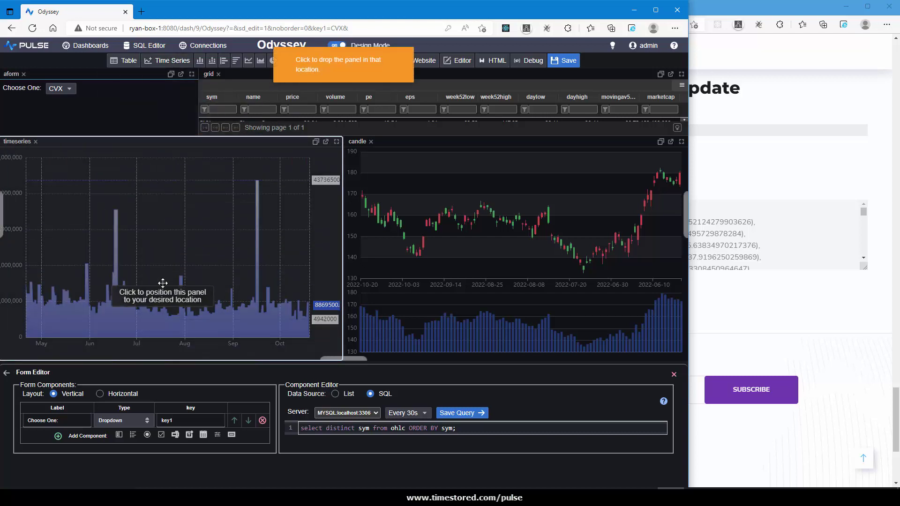
click(162, 284)
click(802, 295)
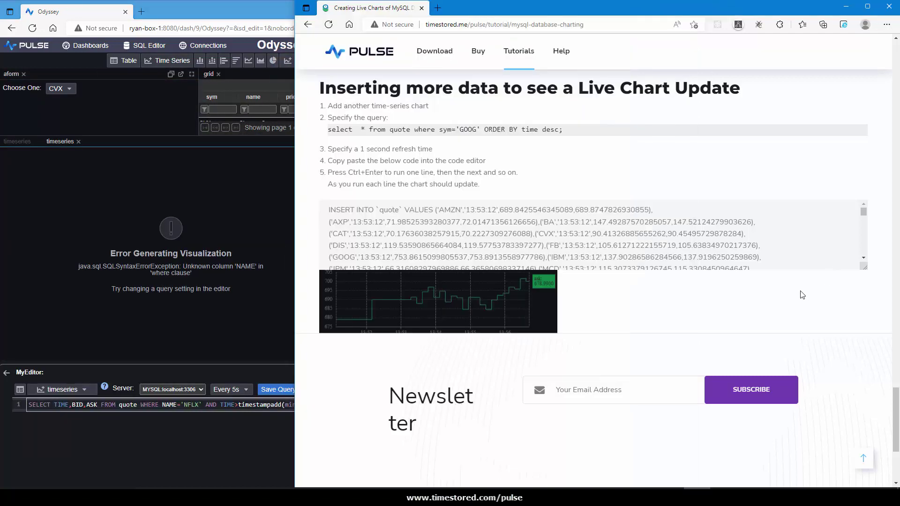
Give the panel the tutorial's quote query filtered on sym=((key1)), then select the tutorial's INSERT statements.
drag(563, 132, 327, 136)
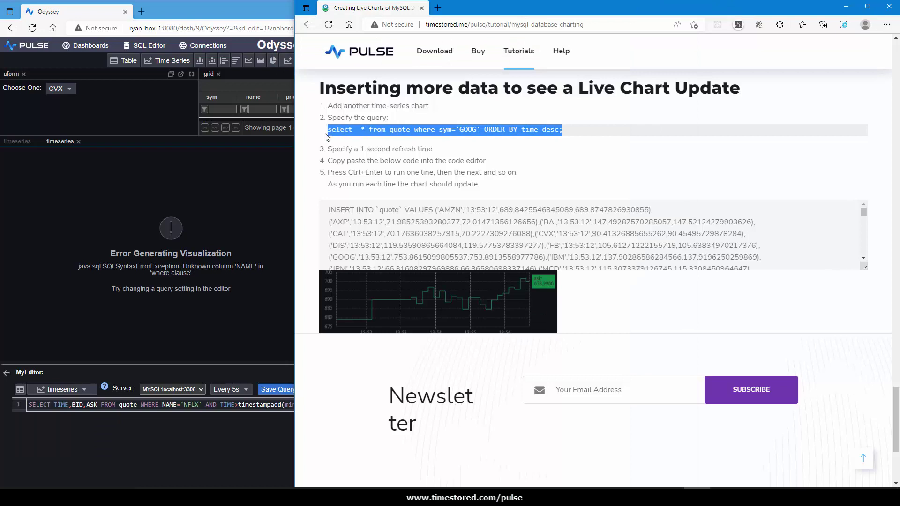
key(ctrl+c)
key(alt+Tab)
click(176, 403)
key(ctrl+a)
key(ctrl+v)
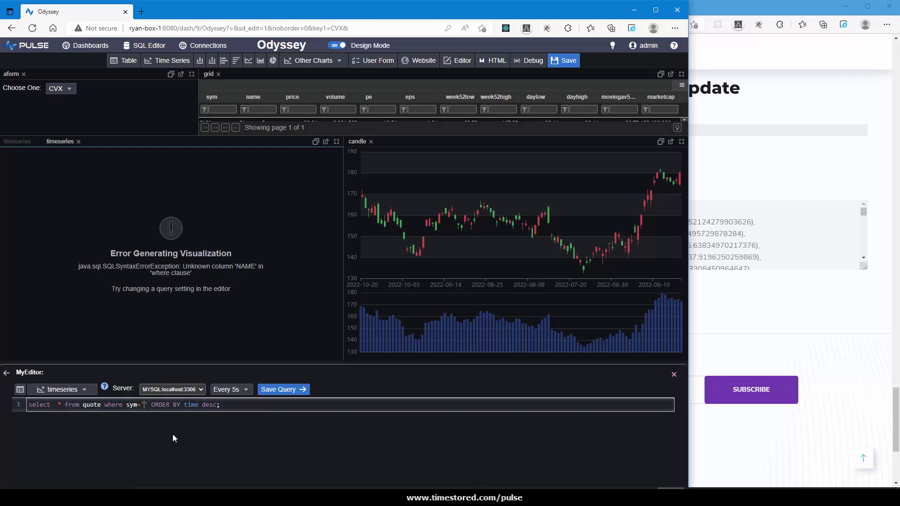
key(BackSpace)
key(BackSpace)
key(BackSpace)
key(BackSpace)
key(BackSpace)
key(BackSpace)
text(((key1)))
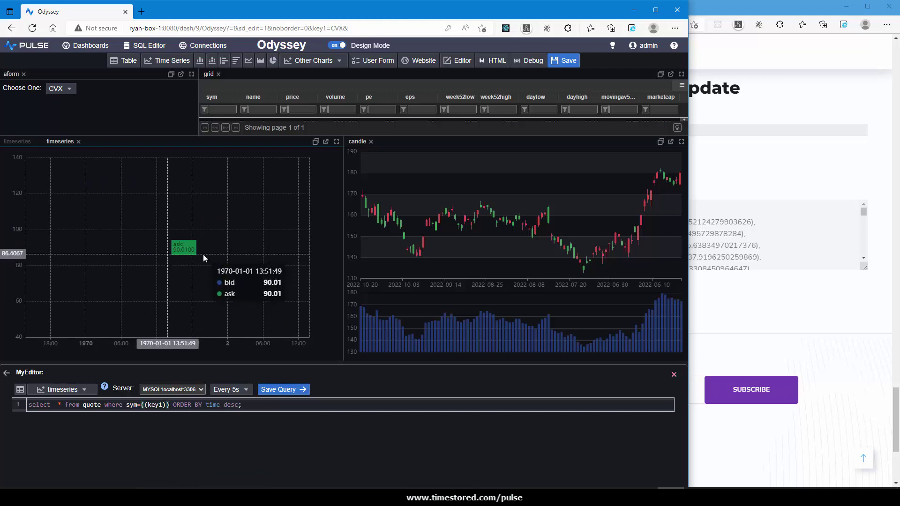
triple_click(741, 236)
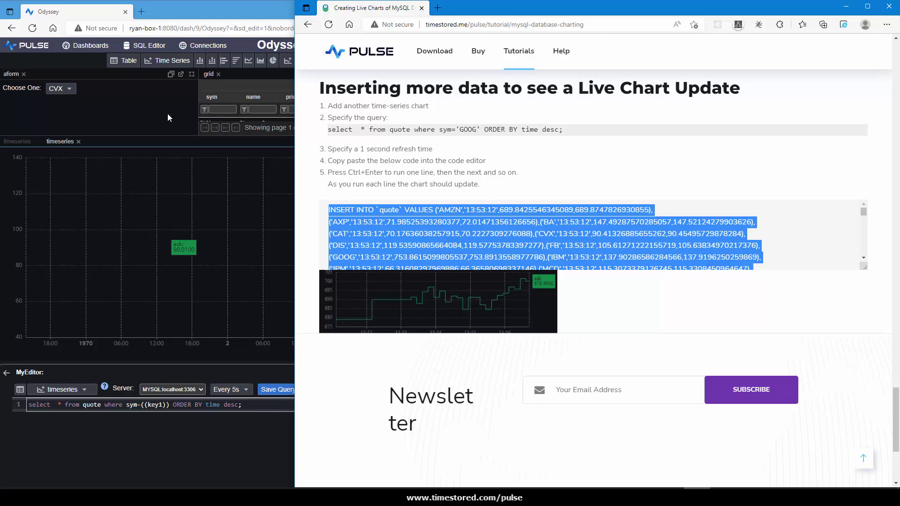
Open the SQL Editor in its own window beside the dashboard.
click(149, 76)
right_click(147, 49)
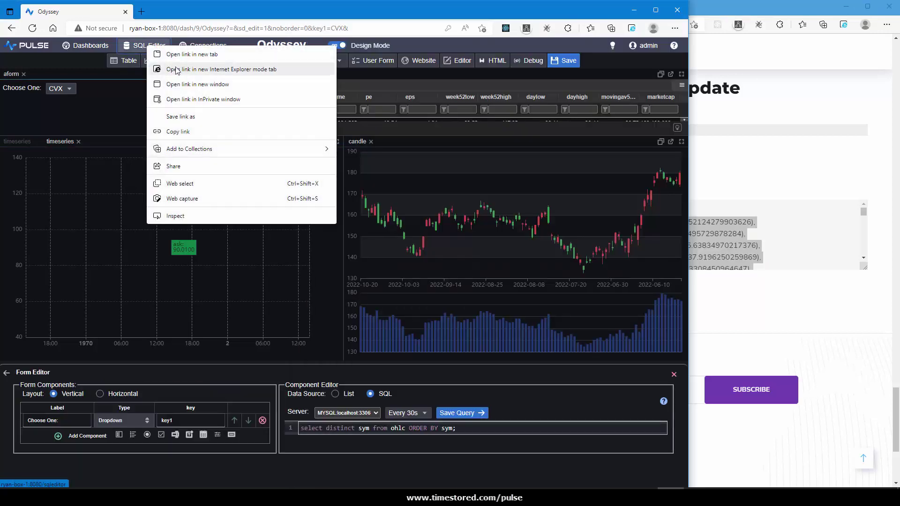
click(194, 87)
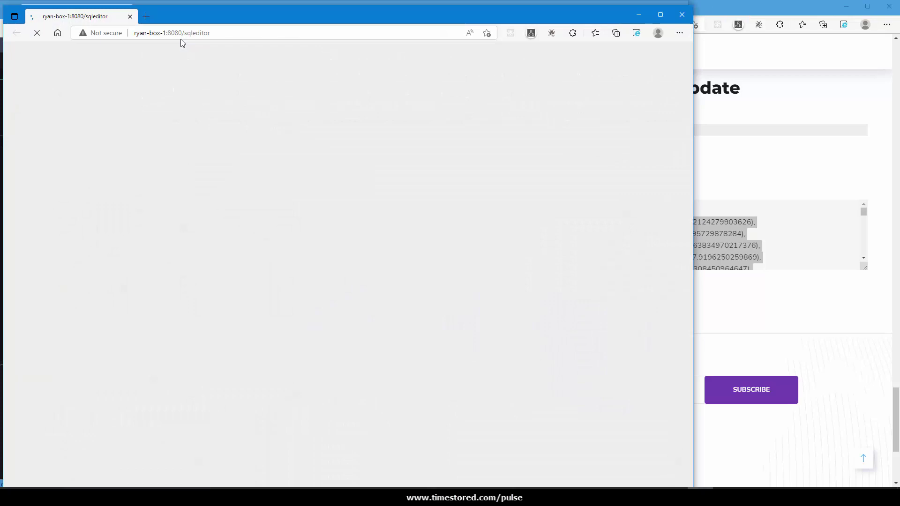
drag(178, 12, 529, 46)
Paste the INSERT INTO quote statements into the SQL Editor and run the first few lines.
click(549, 125)
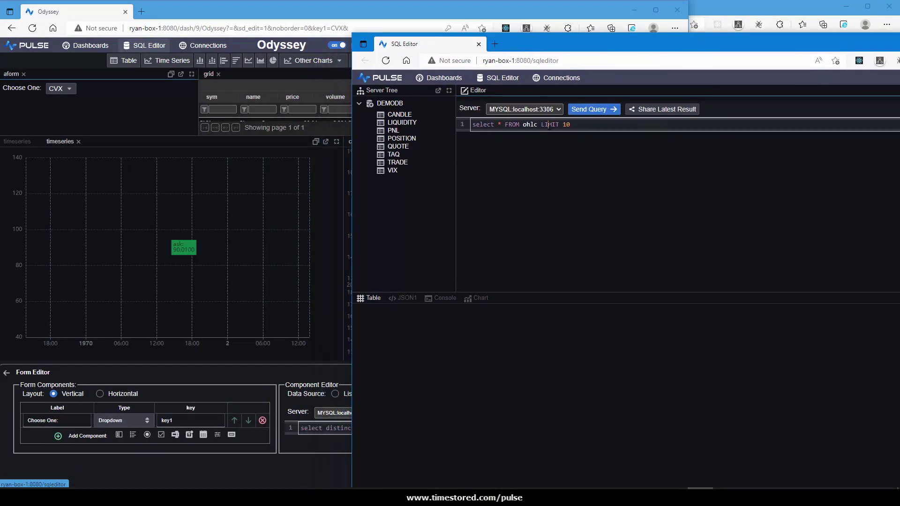
key(ctrl+a)
key(ctrl+v)
scroll(550, 181, up, 15)
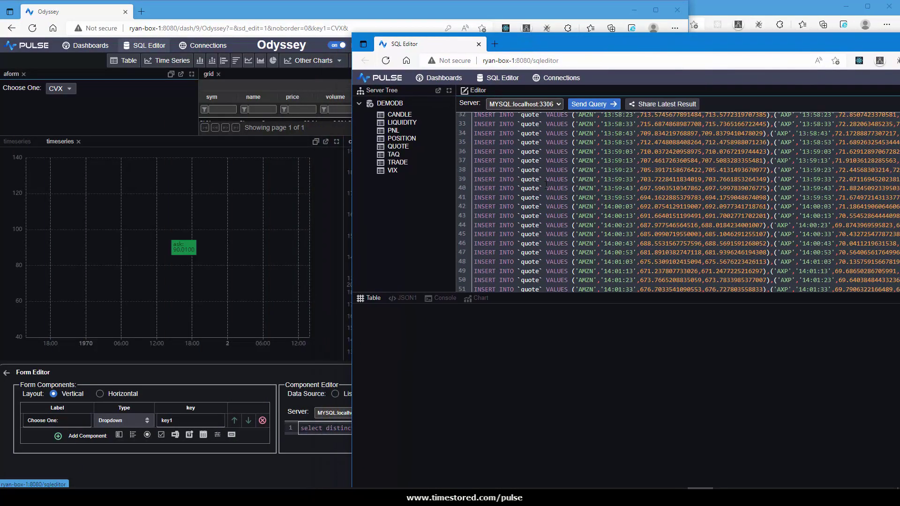
click(493, 125)
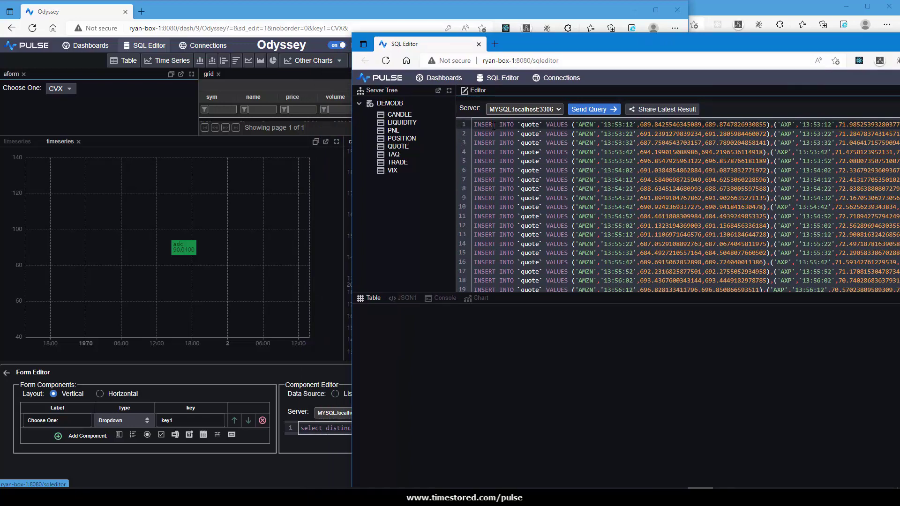
key(shift+Down)
key(shift+Down)
key(shift+Down)
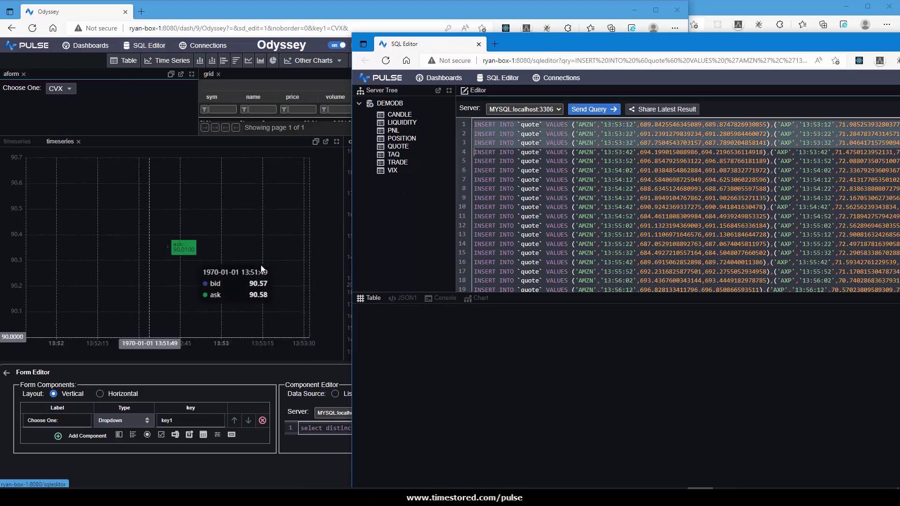
click(251, 258)
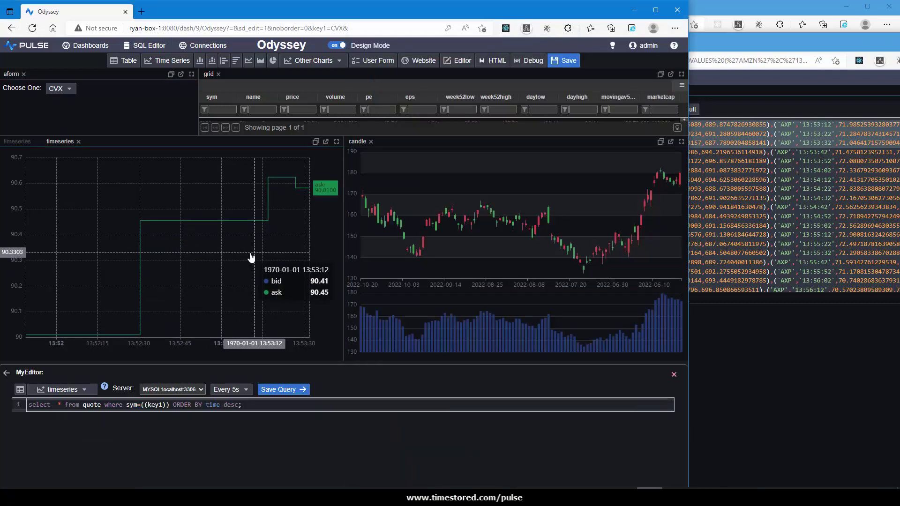
Set the quote chart to refresh Every 1s and run INSERT lines 4–7.
click(230, 390)
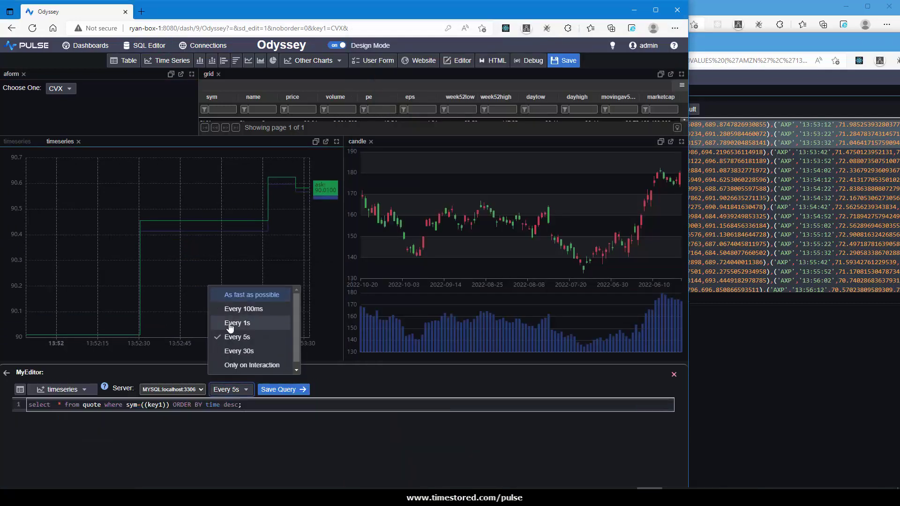
click(232, 322)
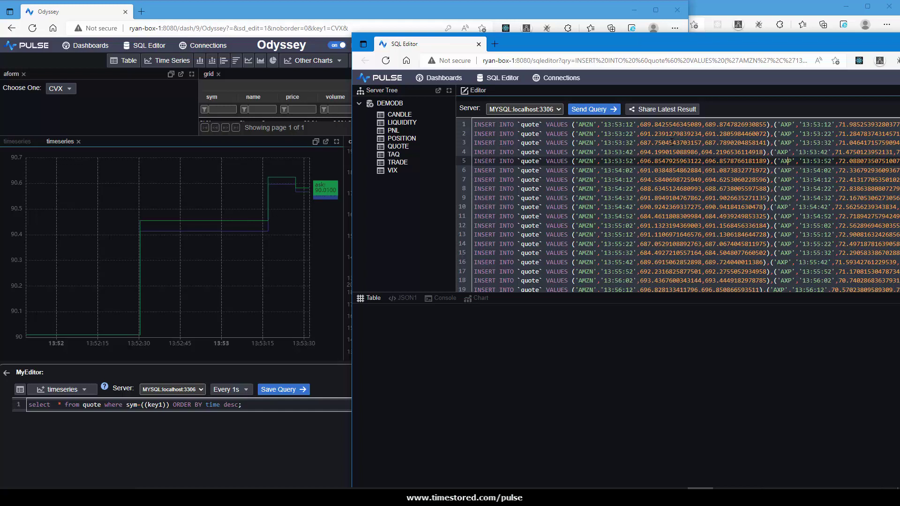
click(656, 152)
key(shift+Down)
key(shift+Down)
key(shift+Down)
key(shift+Down)
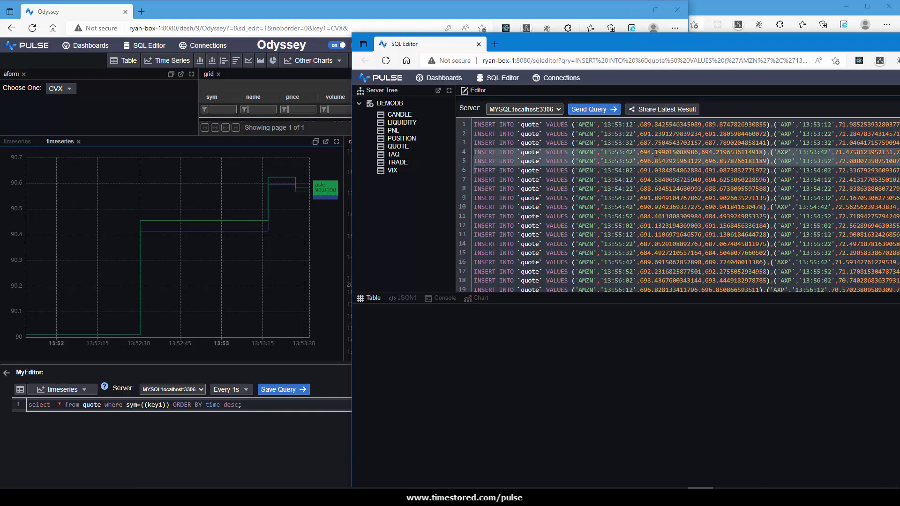
key(ctrl+Return)
Run the next INSERT batches, lines 8–12, 13–18, 19–29 and 30–40.
key(Right)
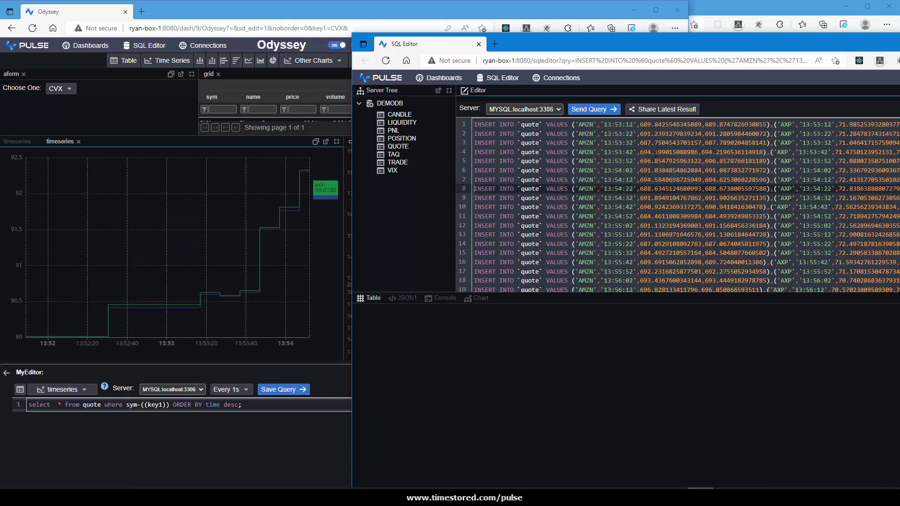
key(shift+Down)
key(shift+Down)
key(shift+Down)
key(shift+Down)
key(shift+Down)
key(ctrl+Return)
key(Right)
key(shift+Down)
key(shift+Down)
key(shift+Down)
key(shift+Down)
key(shift+Down)
key(shift+Down)
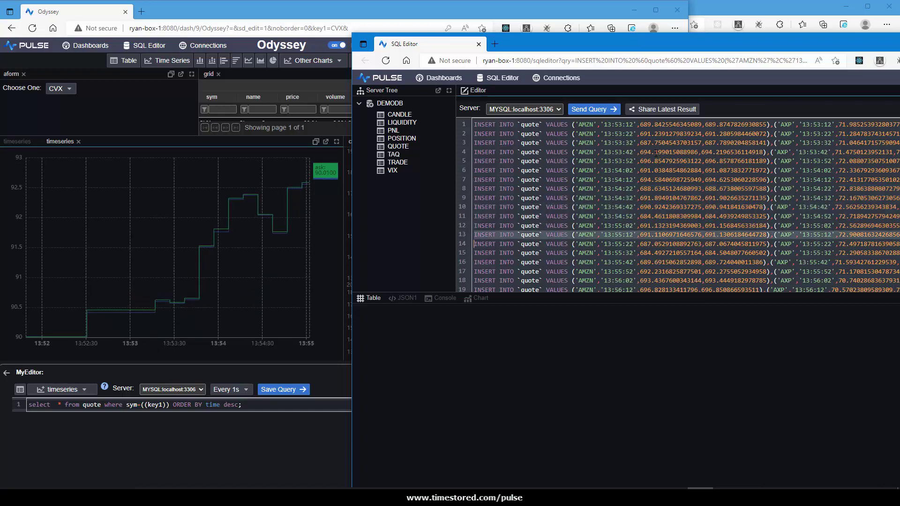
key(ctrl+Return)
key(Right)
key(shift+Down)
key(shift+Down)
key(shift+Down)
key(shift+Down)
key(shift+Down)
key(shift+Down)
key(shift+Down)
key(shift+Down)
key(shift+Down)
key(shift+Down)
key(shift+Down)
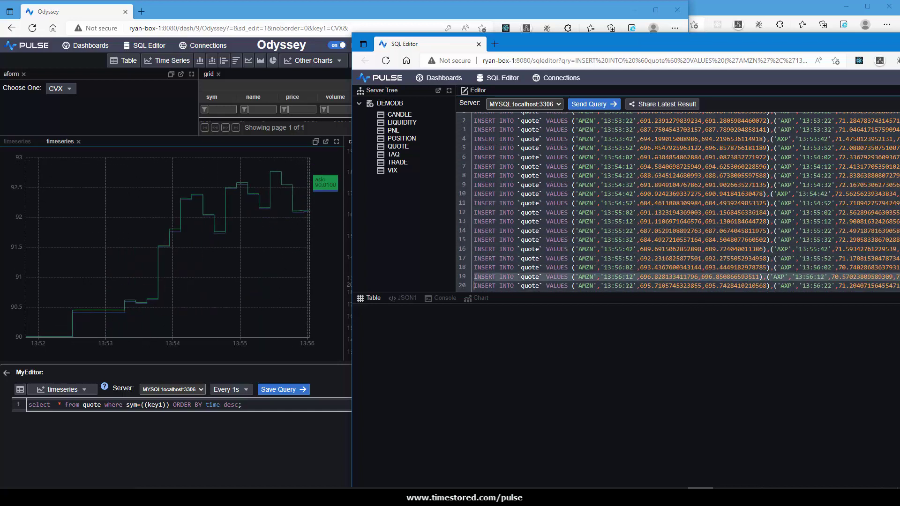
key(ctrl+Return)
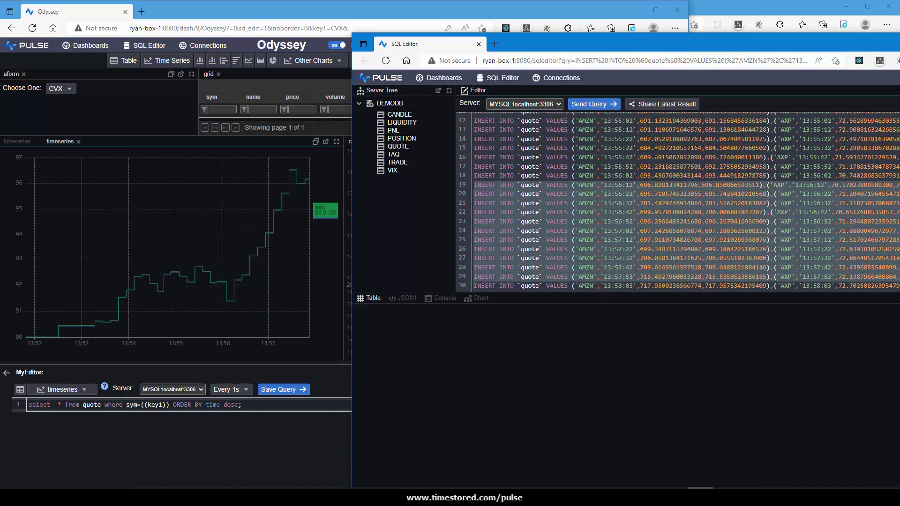
key(Right)
key(shift+Down)
key(shift+Down)
key(shift+Down)
key(shift+Down)
key(shift+Down)
key(shift+Down)
key(shift+Down)
key(shift+Down)
key(shift+Down)
key(shift+Down)
key(shift+Down)
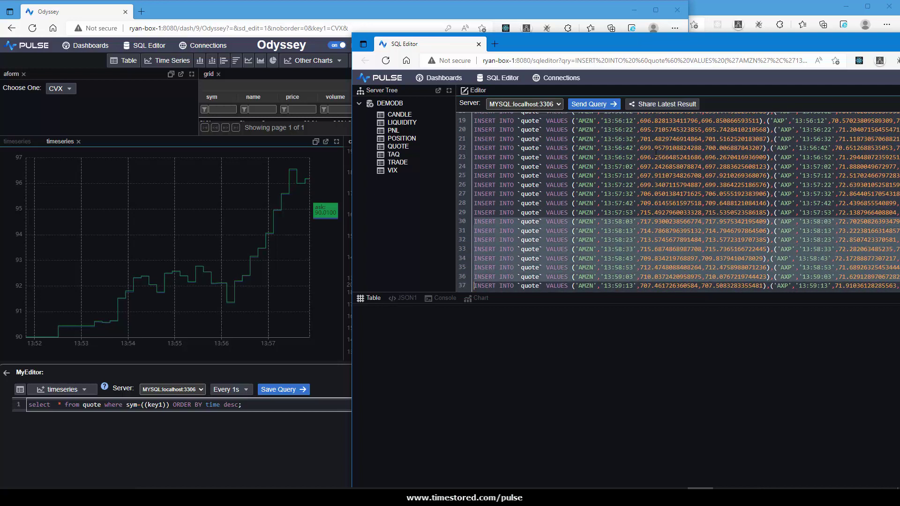
key(ctrl+Return)
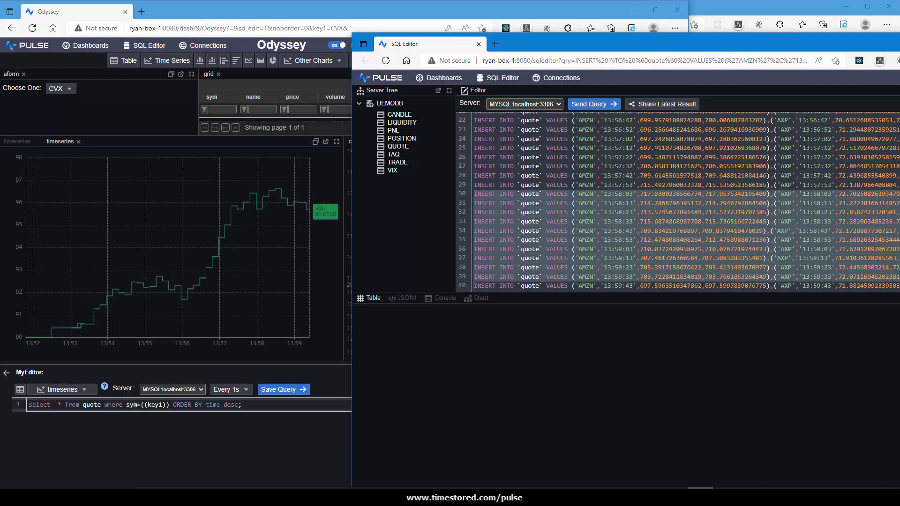
Run the remaining INSERT batches from line 40 through line 90 so the chart extends live.
key(Right)
key(shift+Down)
key(shift+Down)
key(shift+Down)
key(shift+Down)
key(shift+Down)
key(shift+Down)
key(shift+Down)
key(shift+Down)
key(shift+Down)
key(shift+Down)
key(shift+Down)
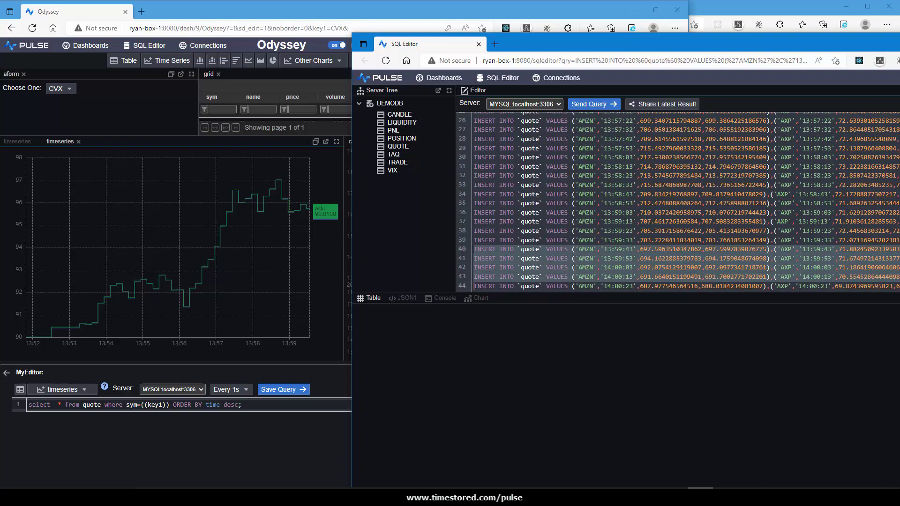
key(ctrl+Return)
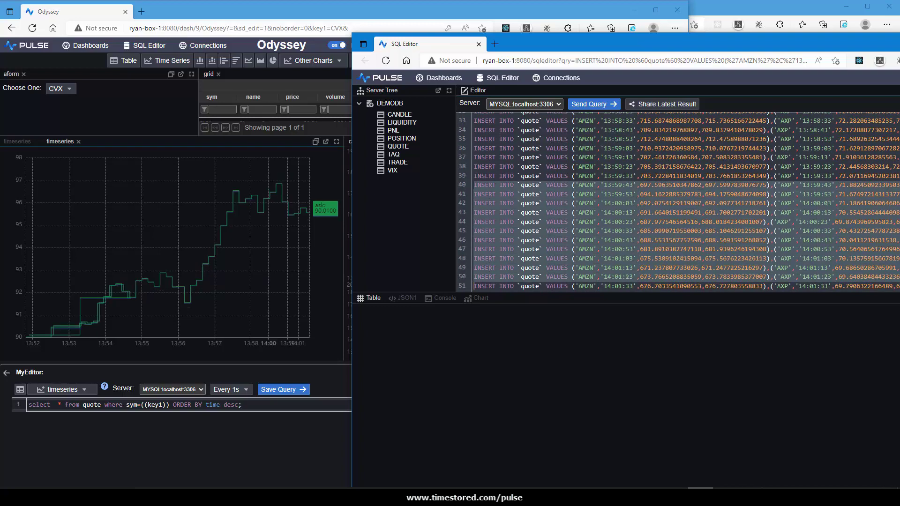
key(Right)
key(shift+Down)
key(shift+Down)
key(shift+Down)
key(shift+Down)
key(shift+Down)
key(shift+Down)
key(shift+Down)
key(shift+Down)
key(shift+Down)
key(shift+Down)
key(shift+Down)
key(shift+Down)
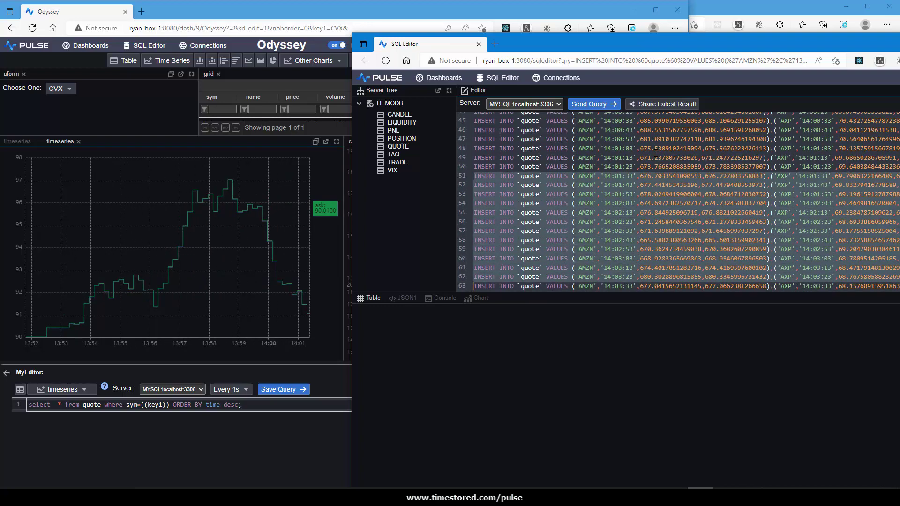
key(ctrl+Return)
key(Right)
key(shift+Down)
key(shift+Down)
key(shift+Down)
key(shift+Down)
key(shift+Down)
key(shift+Down)
key(shift+Down)
key(shift+Down)
key(shift+Down)
key(shift+Down)
key(shift+Down)
key(shift+Down)
key(shift+Down)
key(shift+Down)
key(shift+Down)
key(shift+Down)
key(shift+Down)
key(shift+Down)
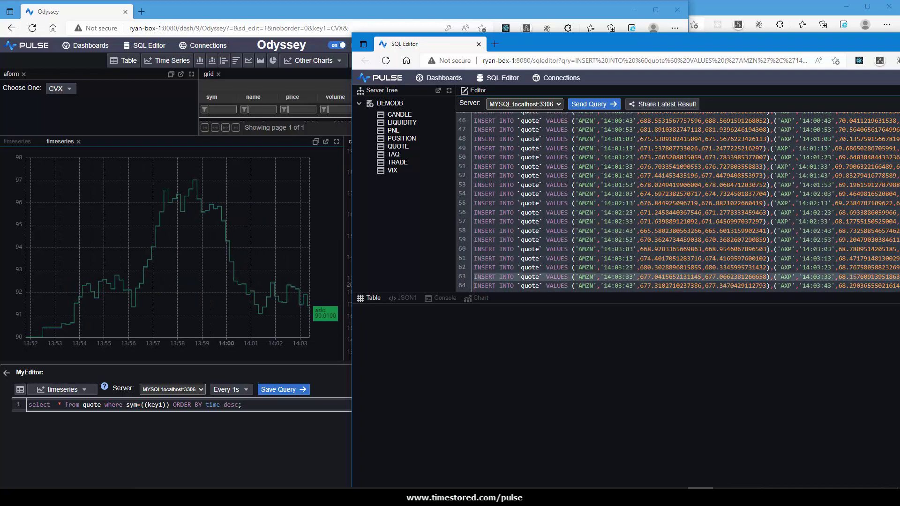
key(ctrl+Return)
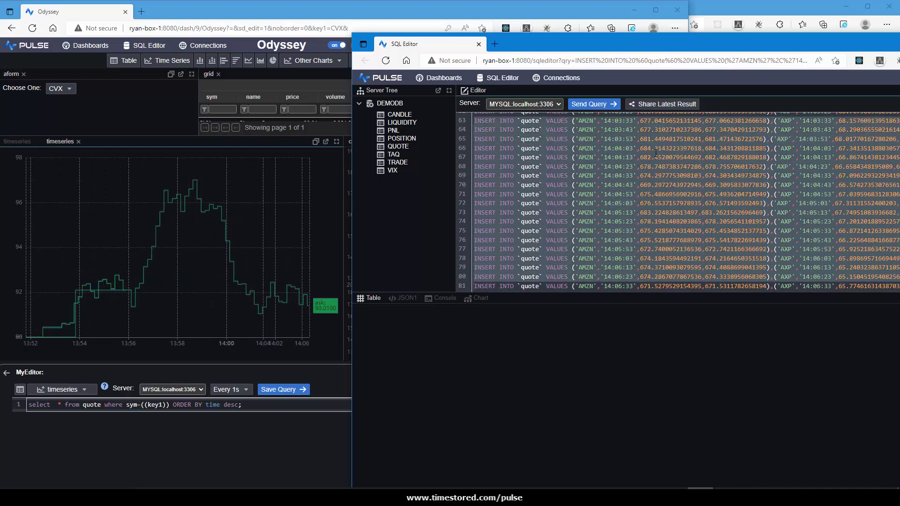
key(Right)
key(shift+Down)
key(shift+Down)
key(shift+Down)
key(shift+Down)
key(shift+Down)
key(shift+Down)
key(shift+Down)
key(shift+Down)
key(shift+Down)
key(shift+Down)
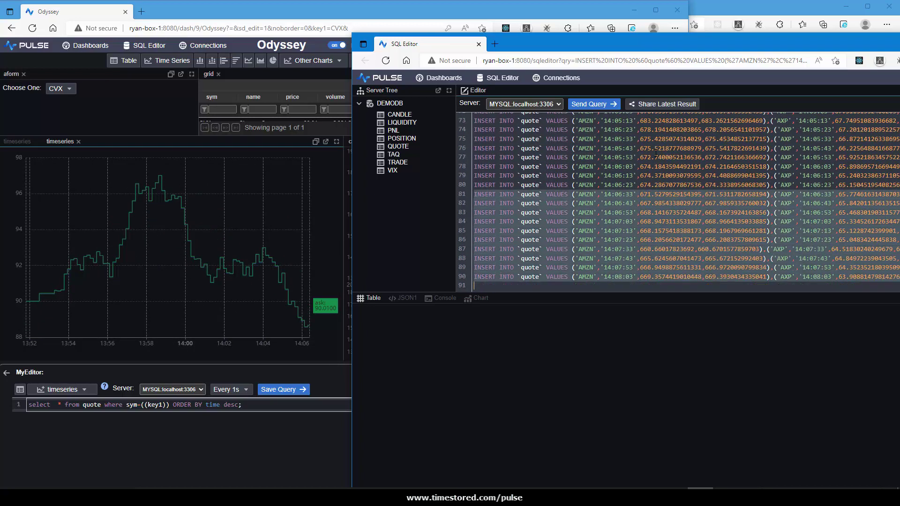
key(ctrl+Return)
click(274, 281)
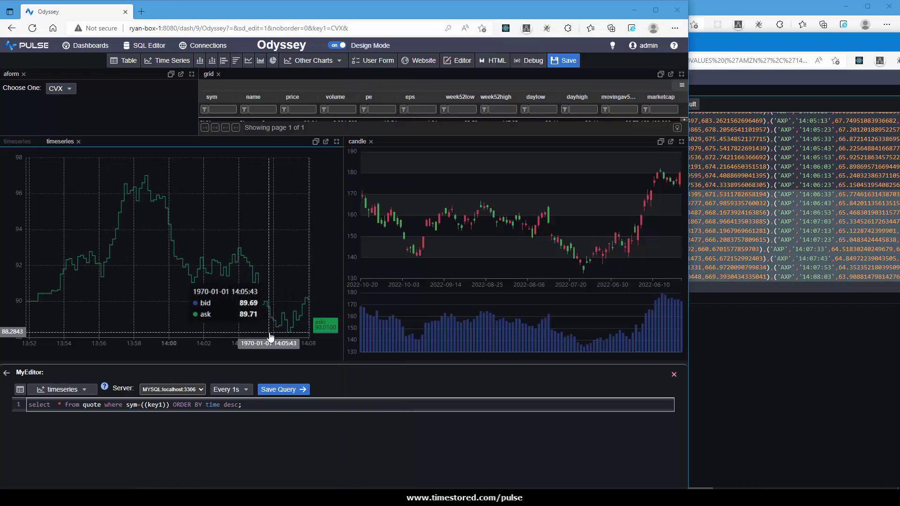